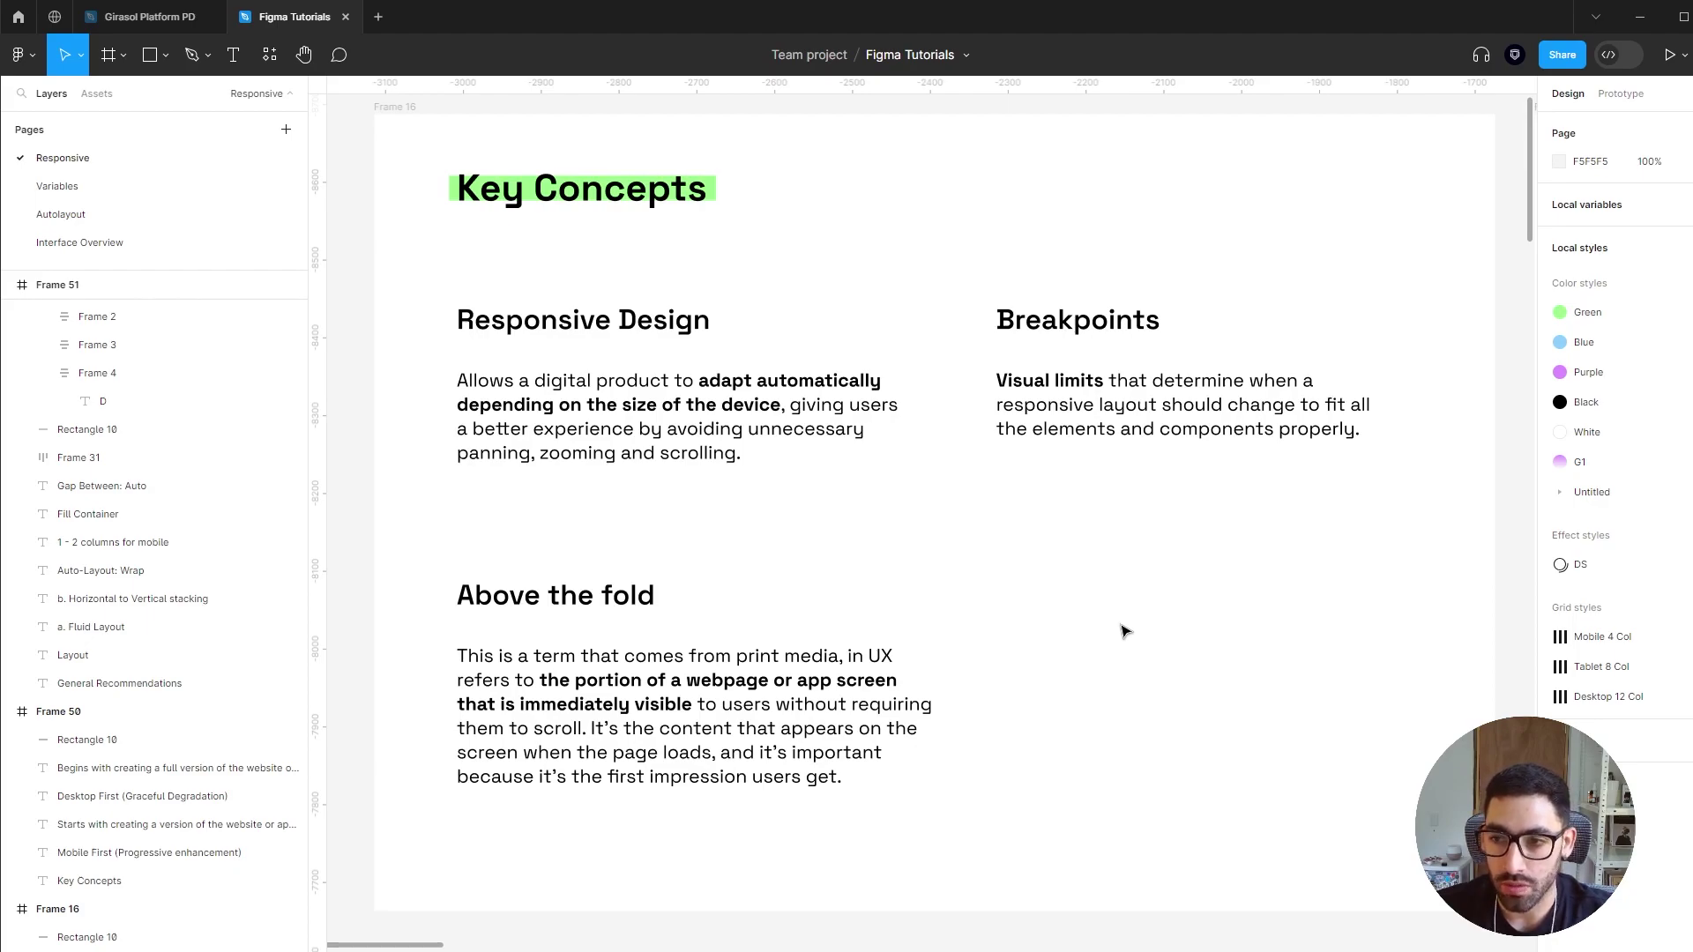
Step: Scroll the canvas right from Frame 16 to the Mobile First vs Desktop First slide
scroll(1125, 631, right, 10)
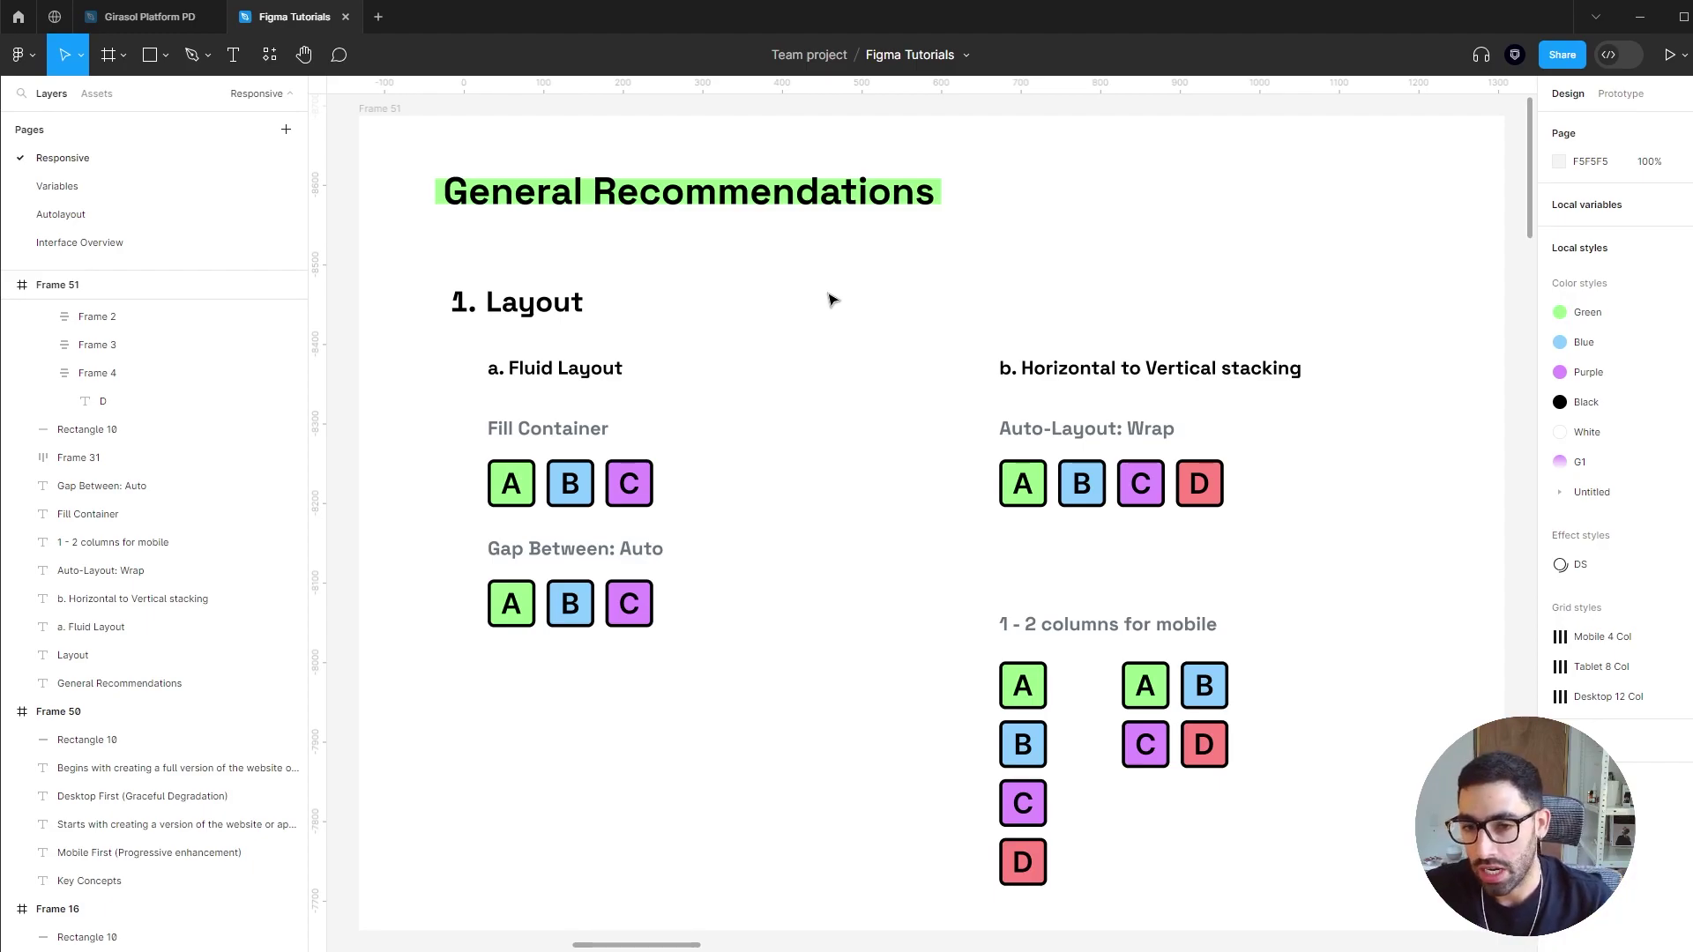
Step: Fix the A B C row's width, then set boxes A, B and C to Fill container and stretch them
click(567, 480)
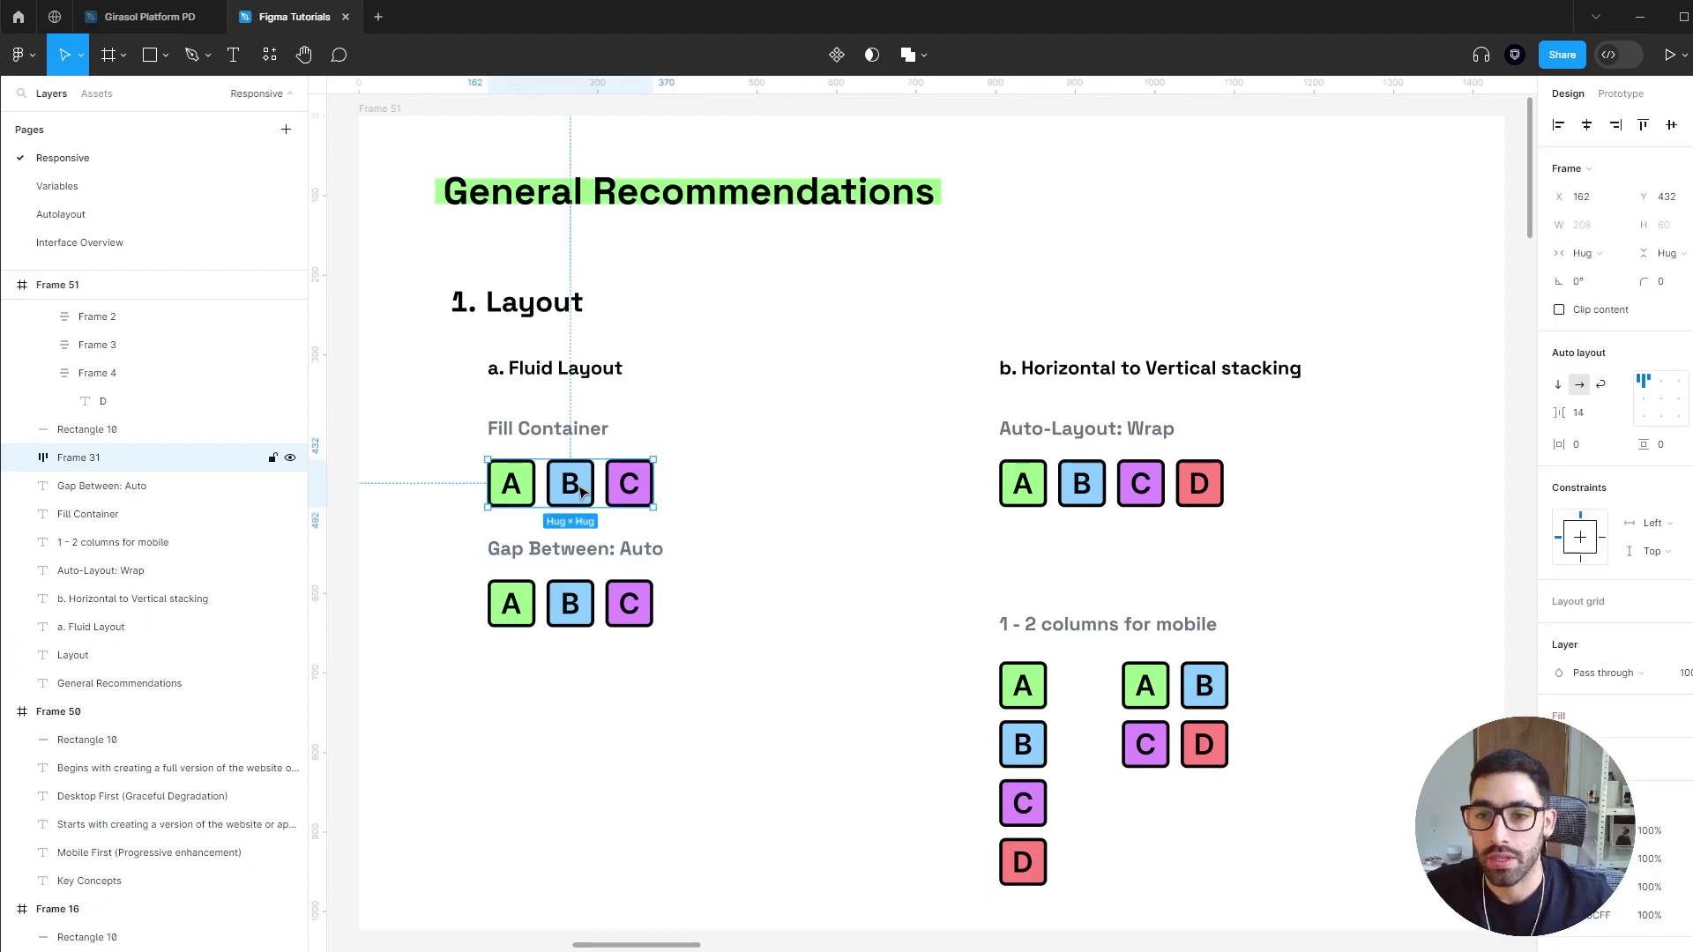
drag(657, 474, 757, 477)
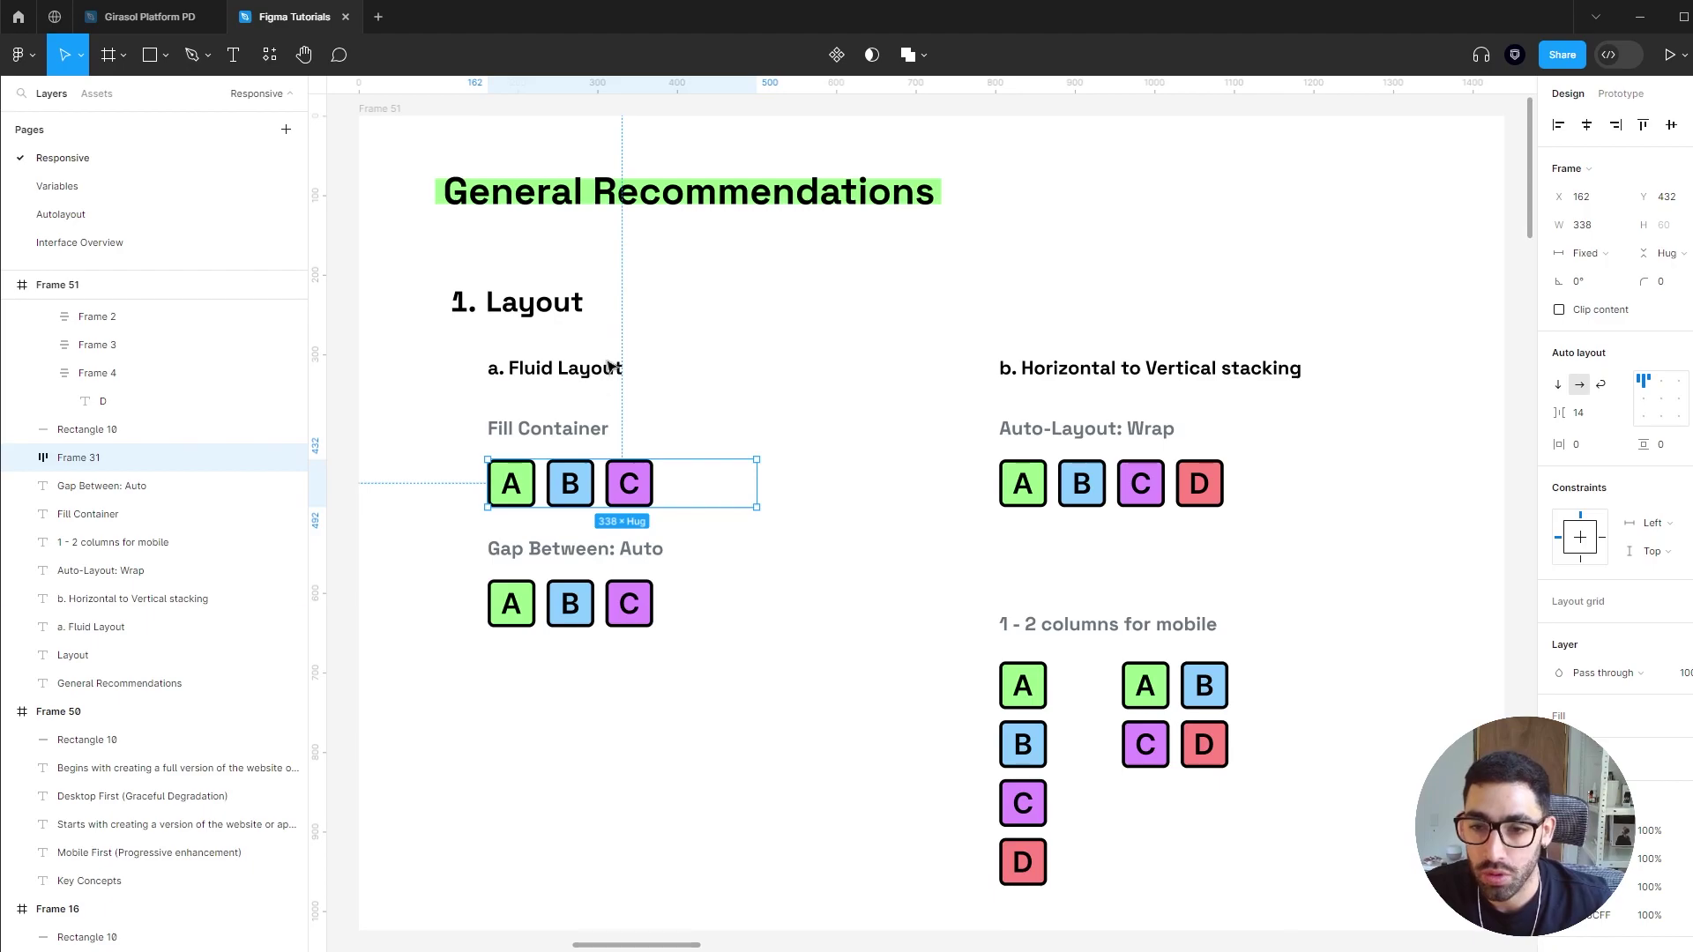
click(528, 494)
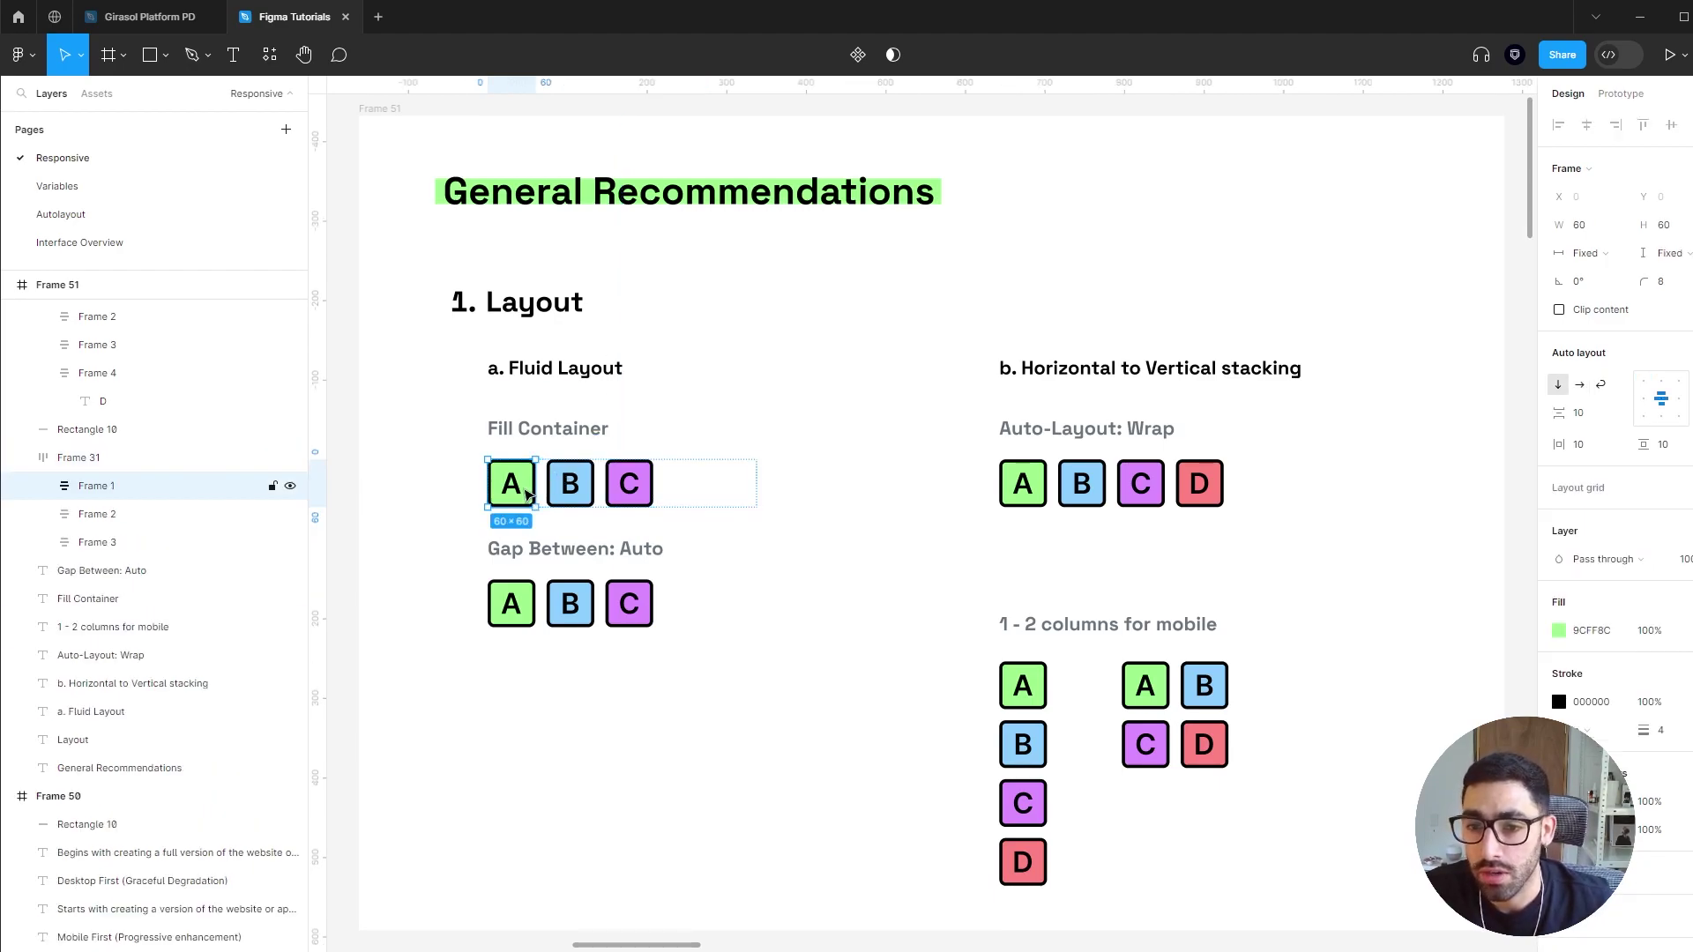
shift+click(570, 485)
shift+click(636, 485)
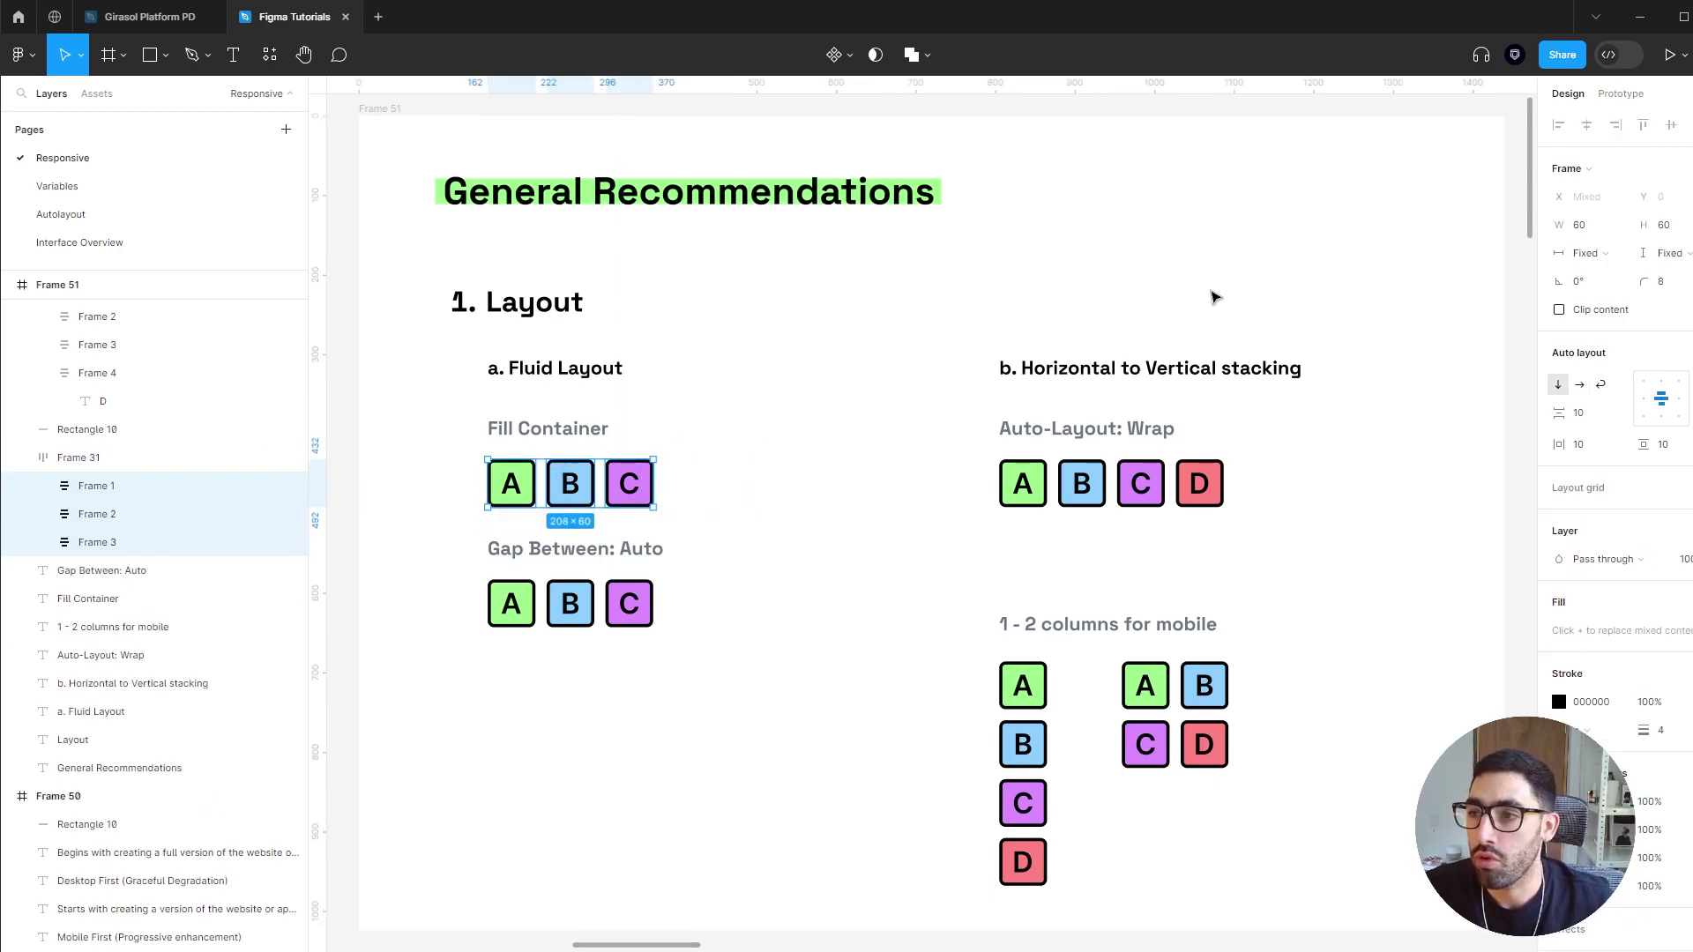
click(1604, 253)
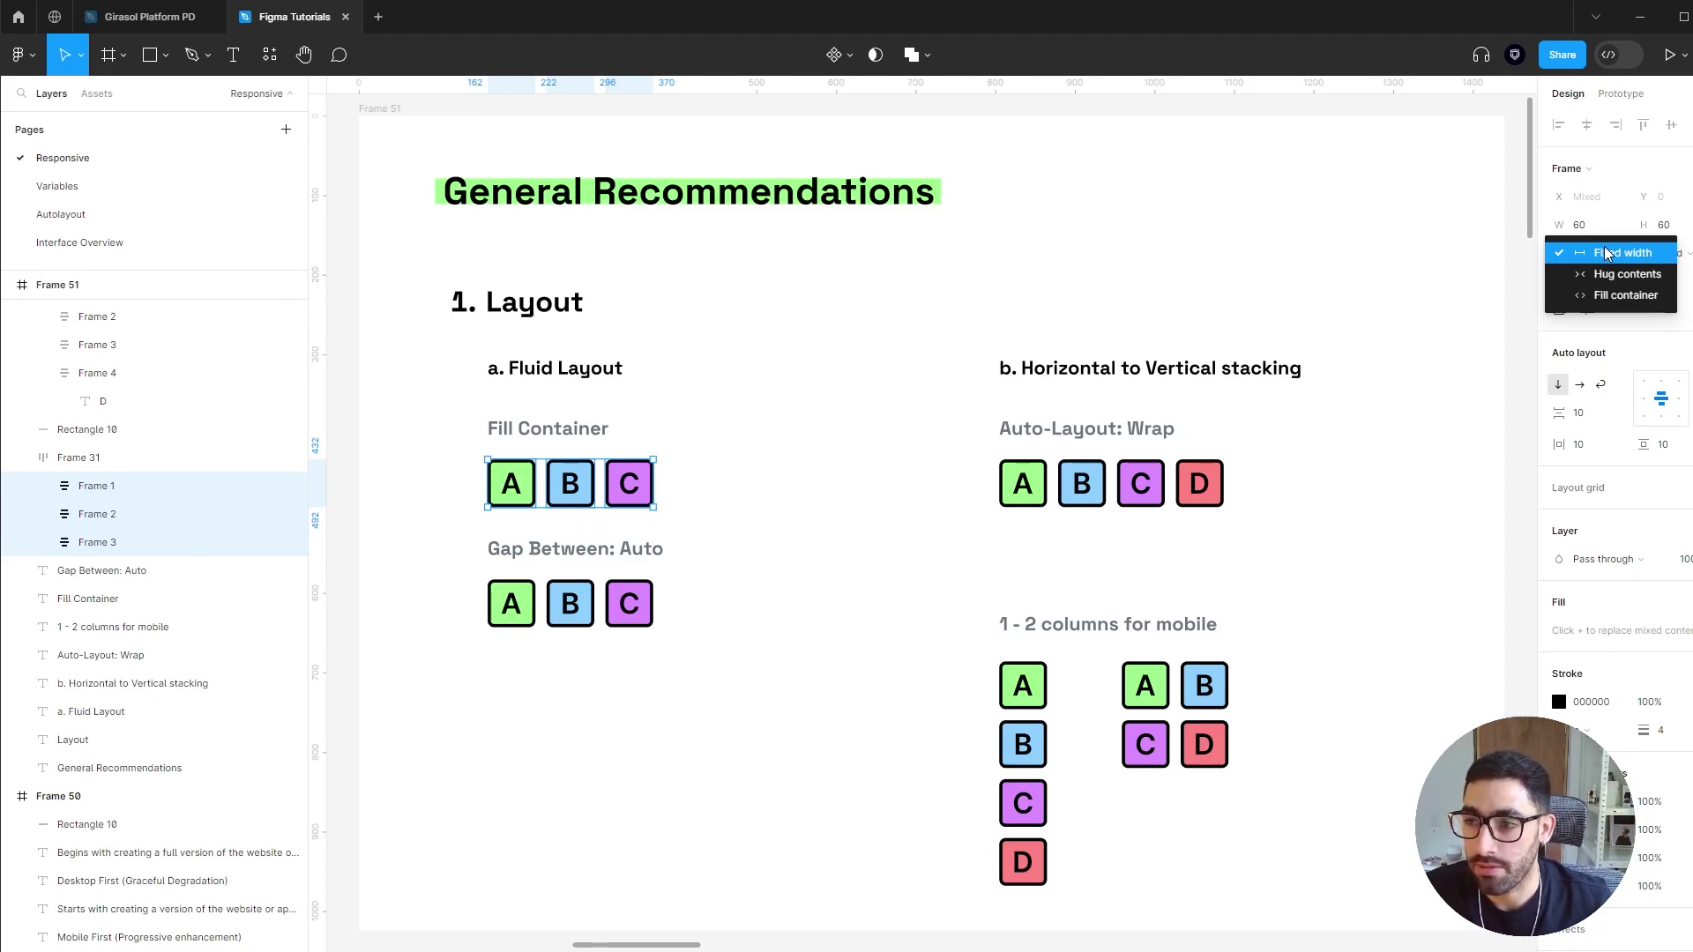
click(1623, 296)
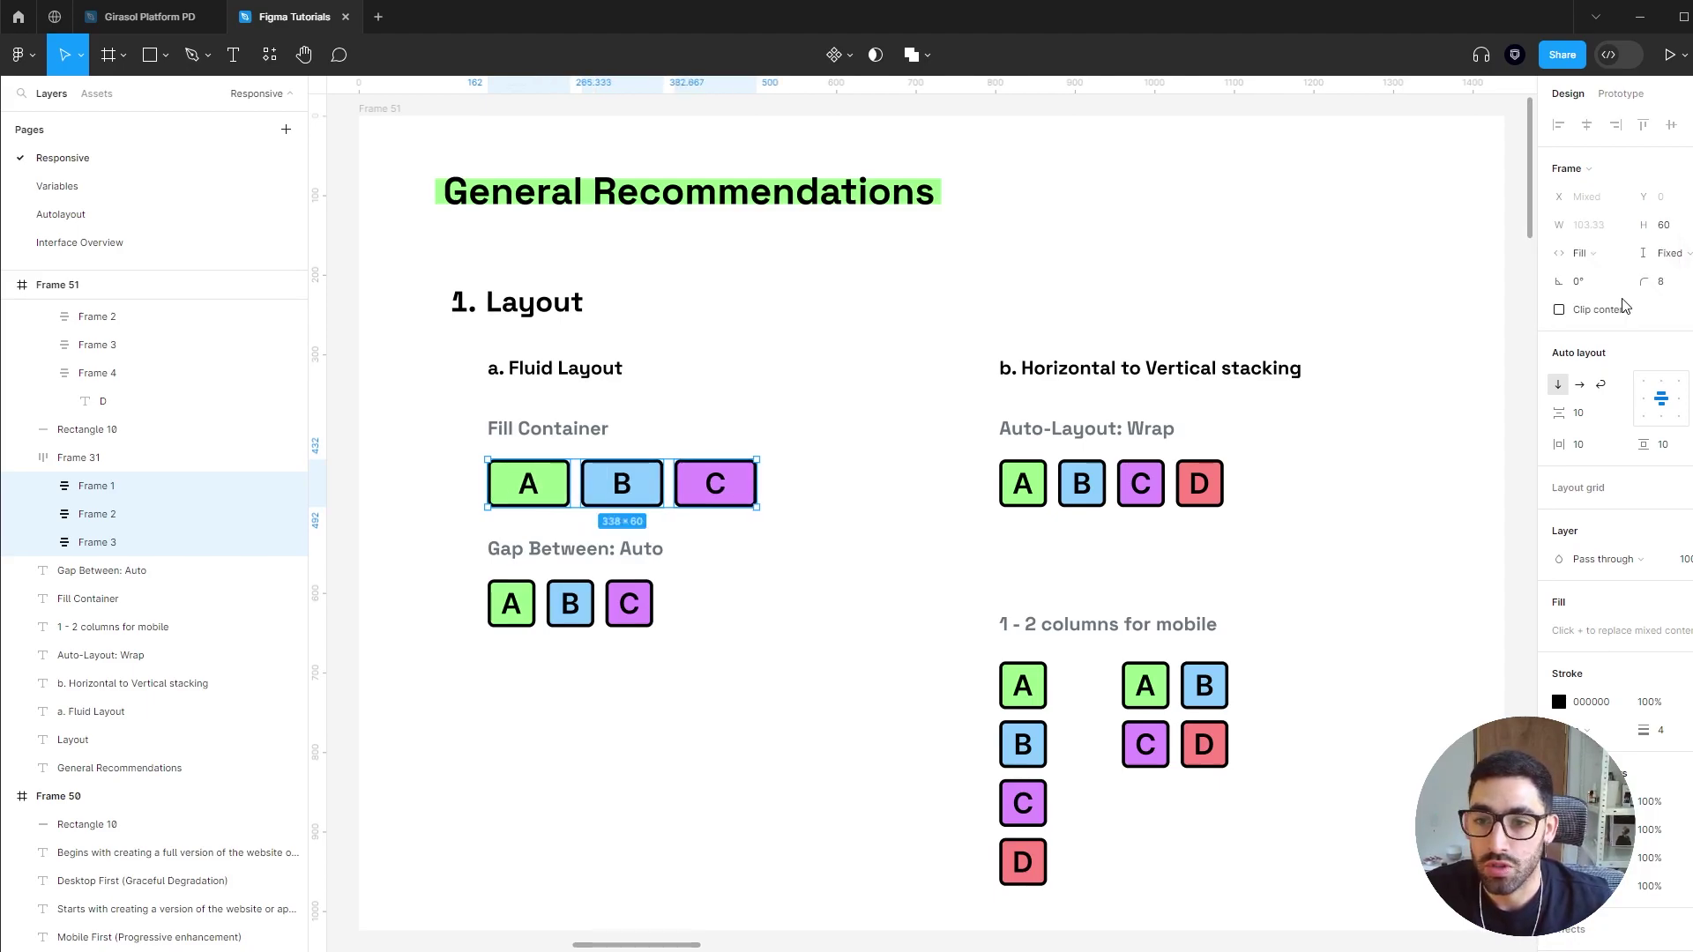
drag(757, 472, 843, 478)
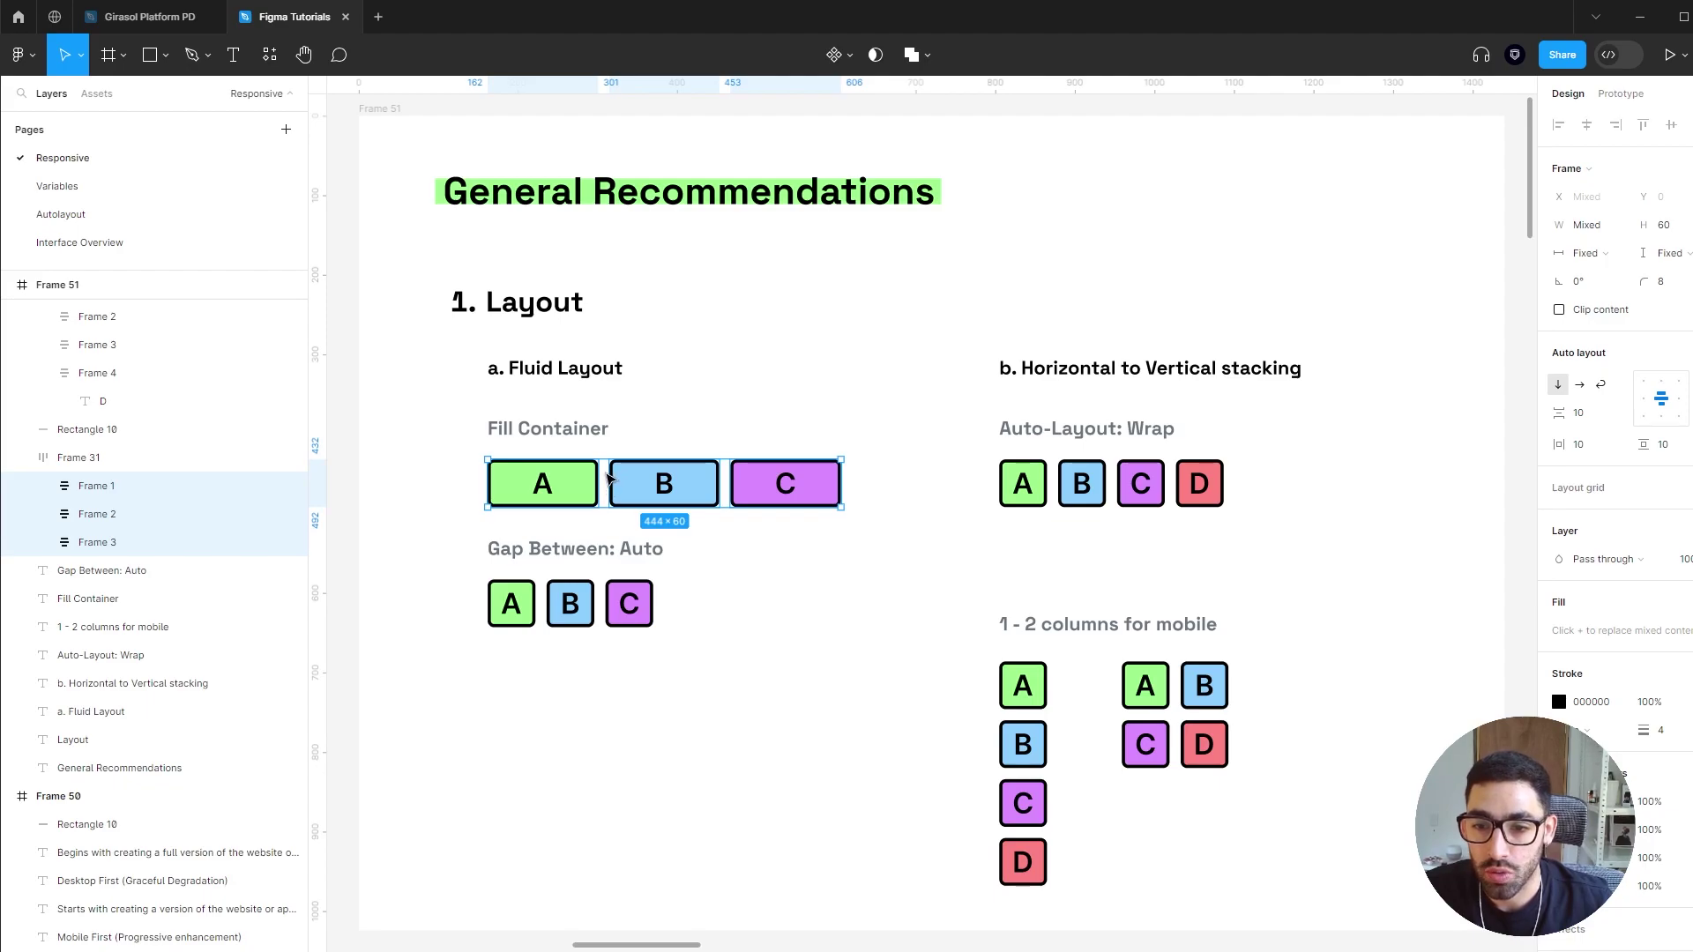
click(696, 604)
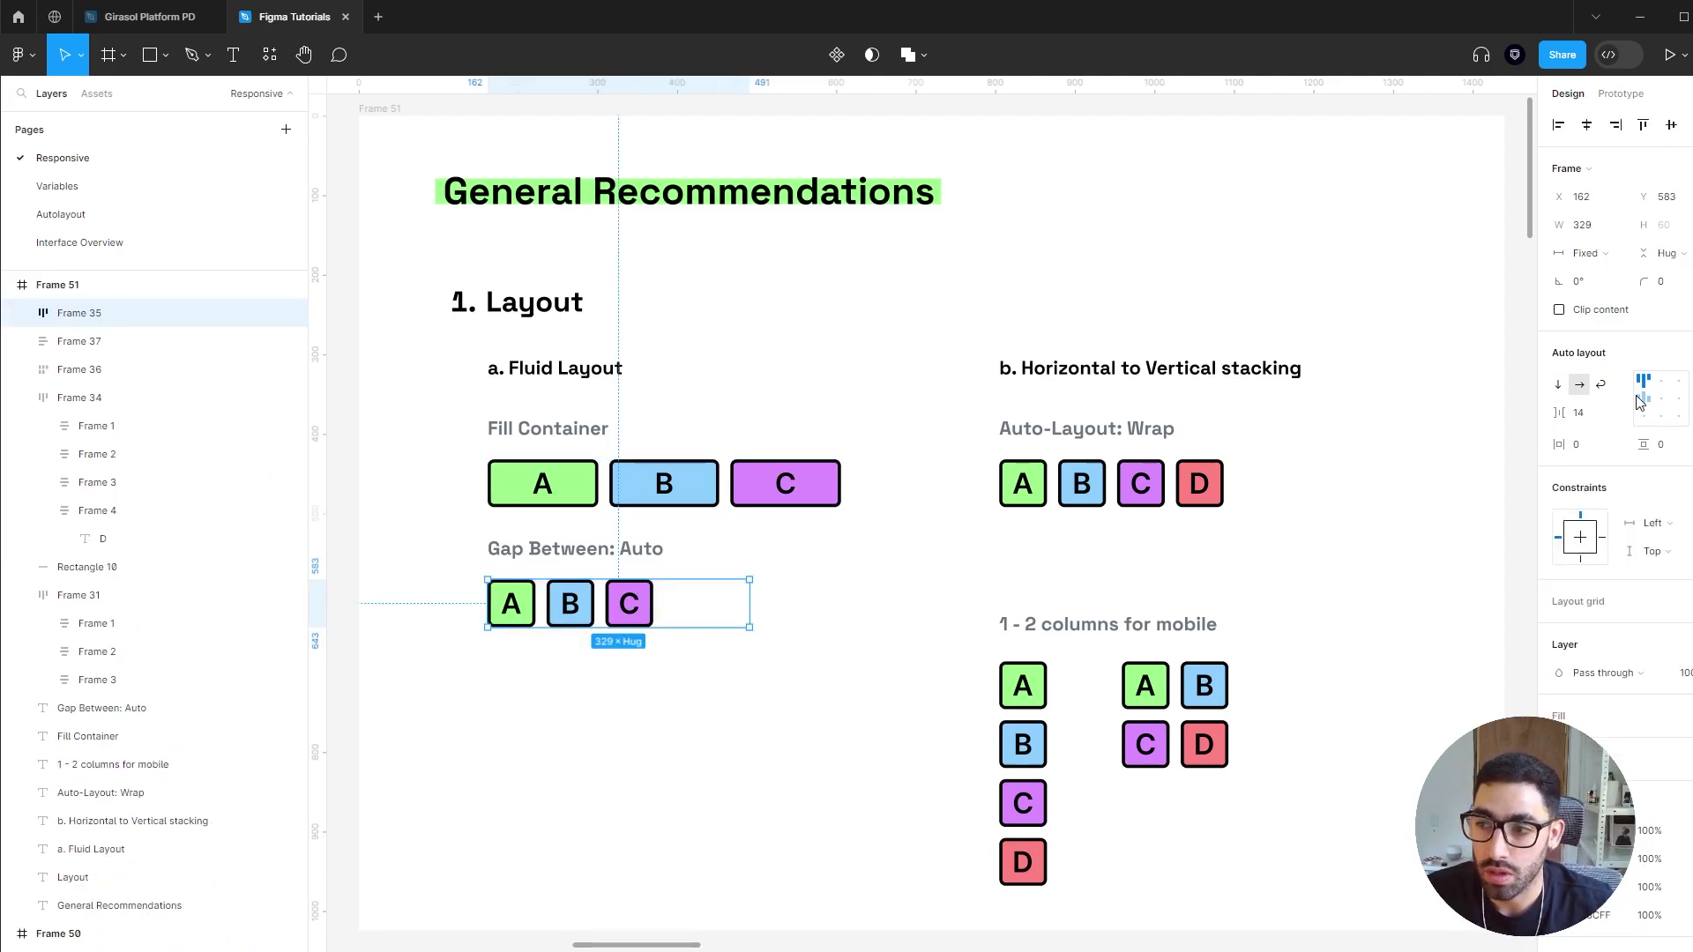
Step: Set the Gap Between row's gap to Auto and narrow the row so boxes A, B, C space evenly
click(1619, 414)
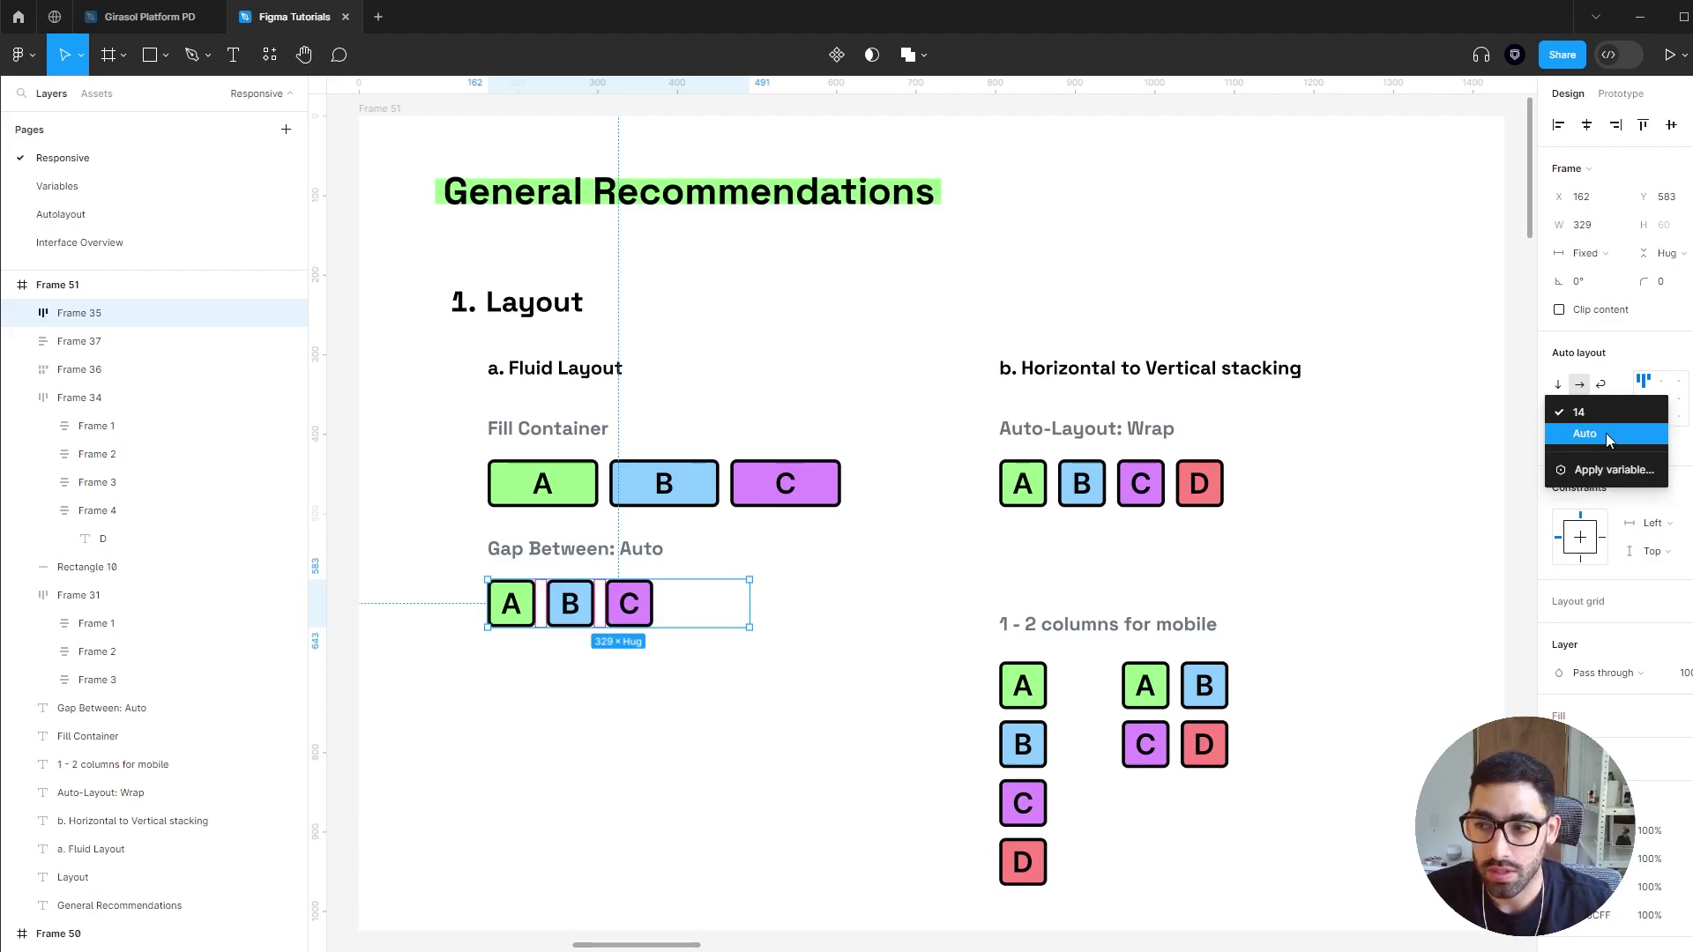
click(1607, 431)
drag(750, 603, 842, 593)
click(893, 553)
scroll(1246, 269, down, 2)
scroll(1245, 269, right, 2)
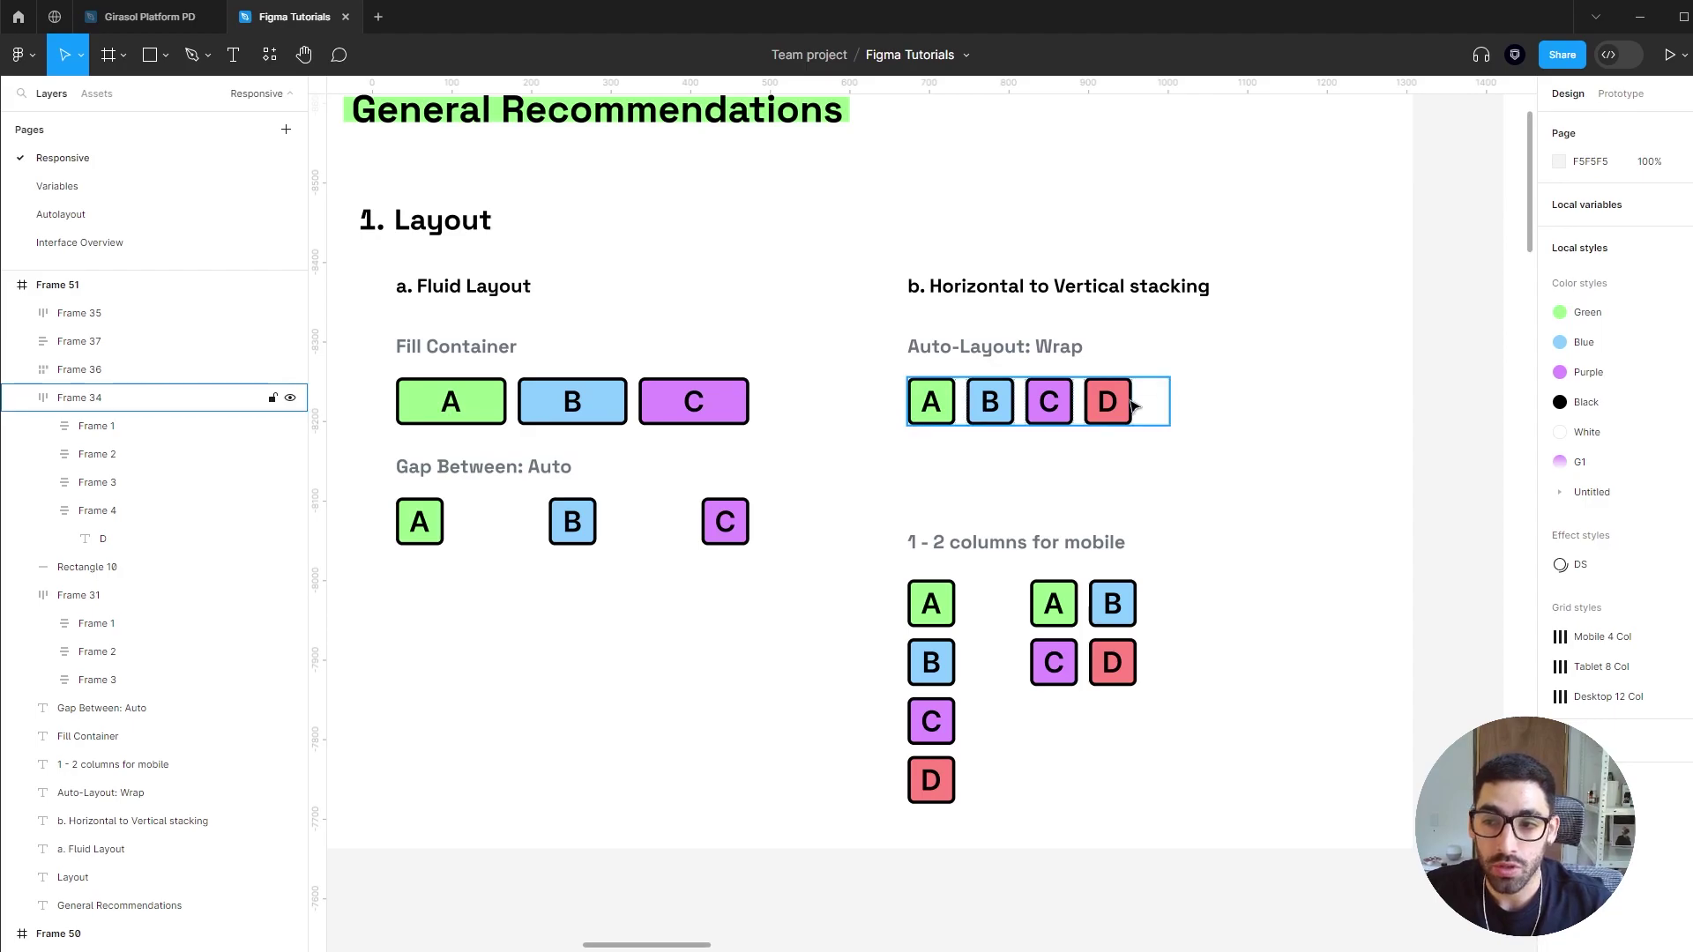
Step: Enable Wrap on the A B C D row and narrow it until the boxes form rows A B and C D
click(1134, 405)
mouse_move(1169, 403)
mouse_down()
mouse_move(1052, 401)
mouse_move(1189, 401)
mouse_up()
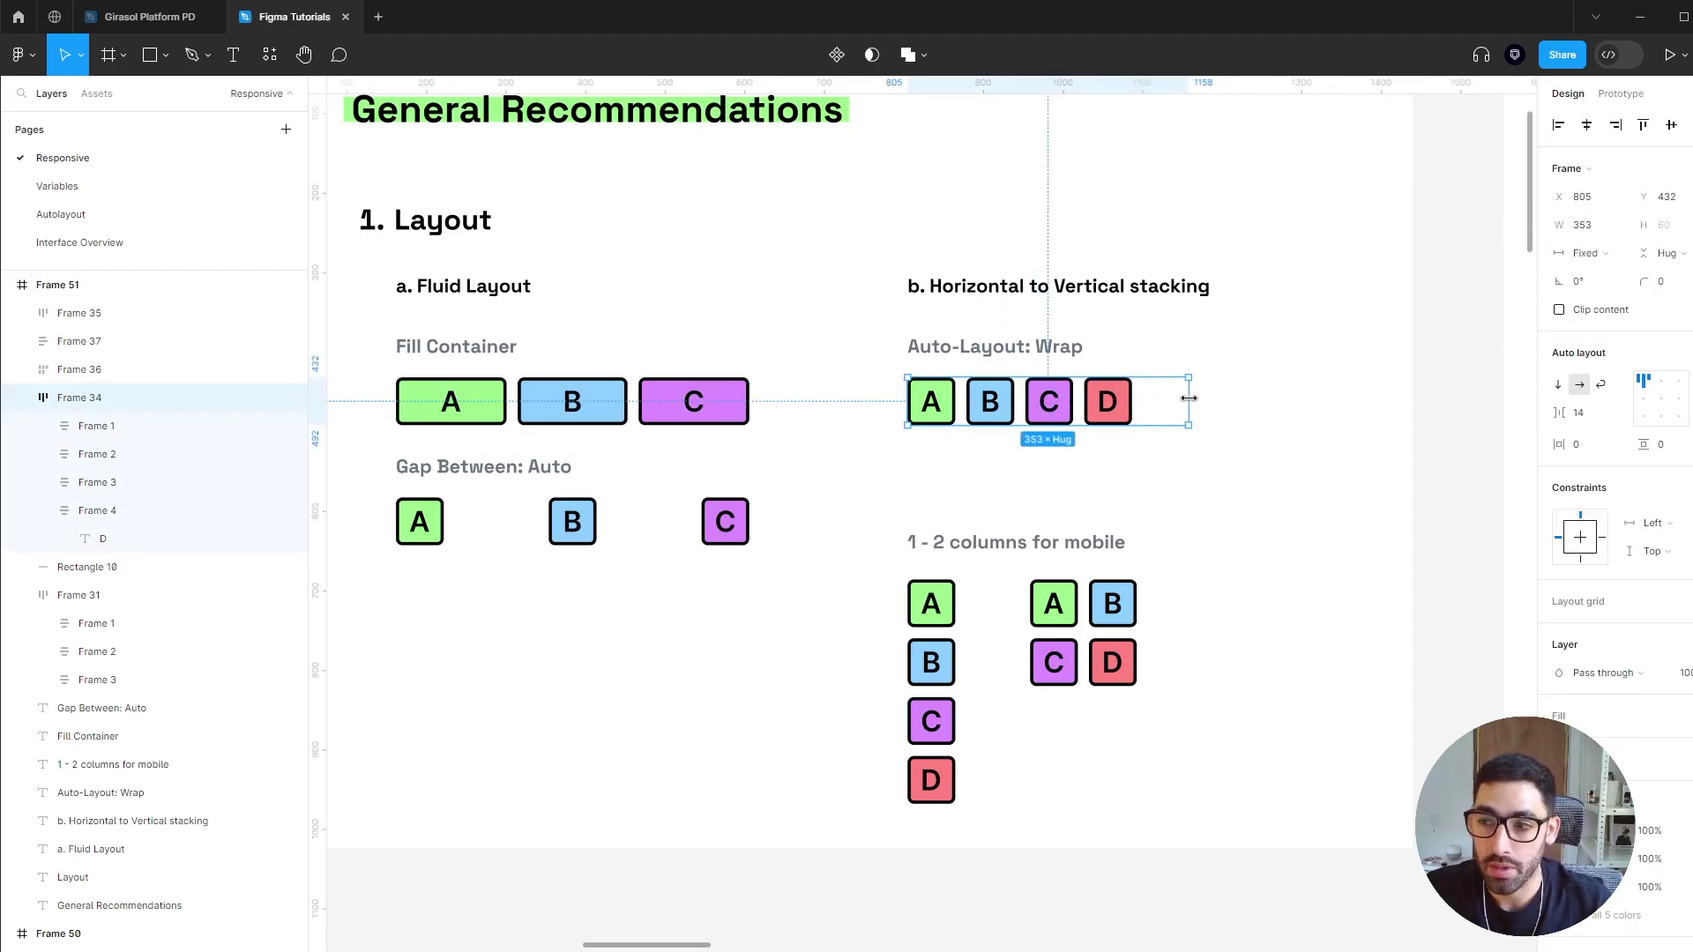
click(1602, 385)
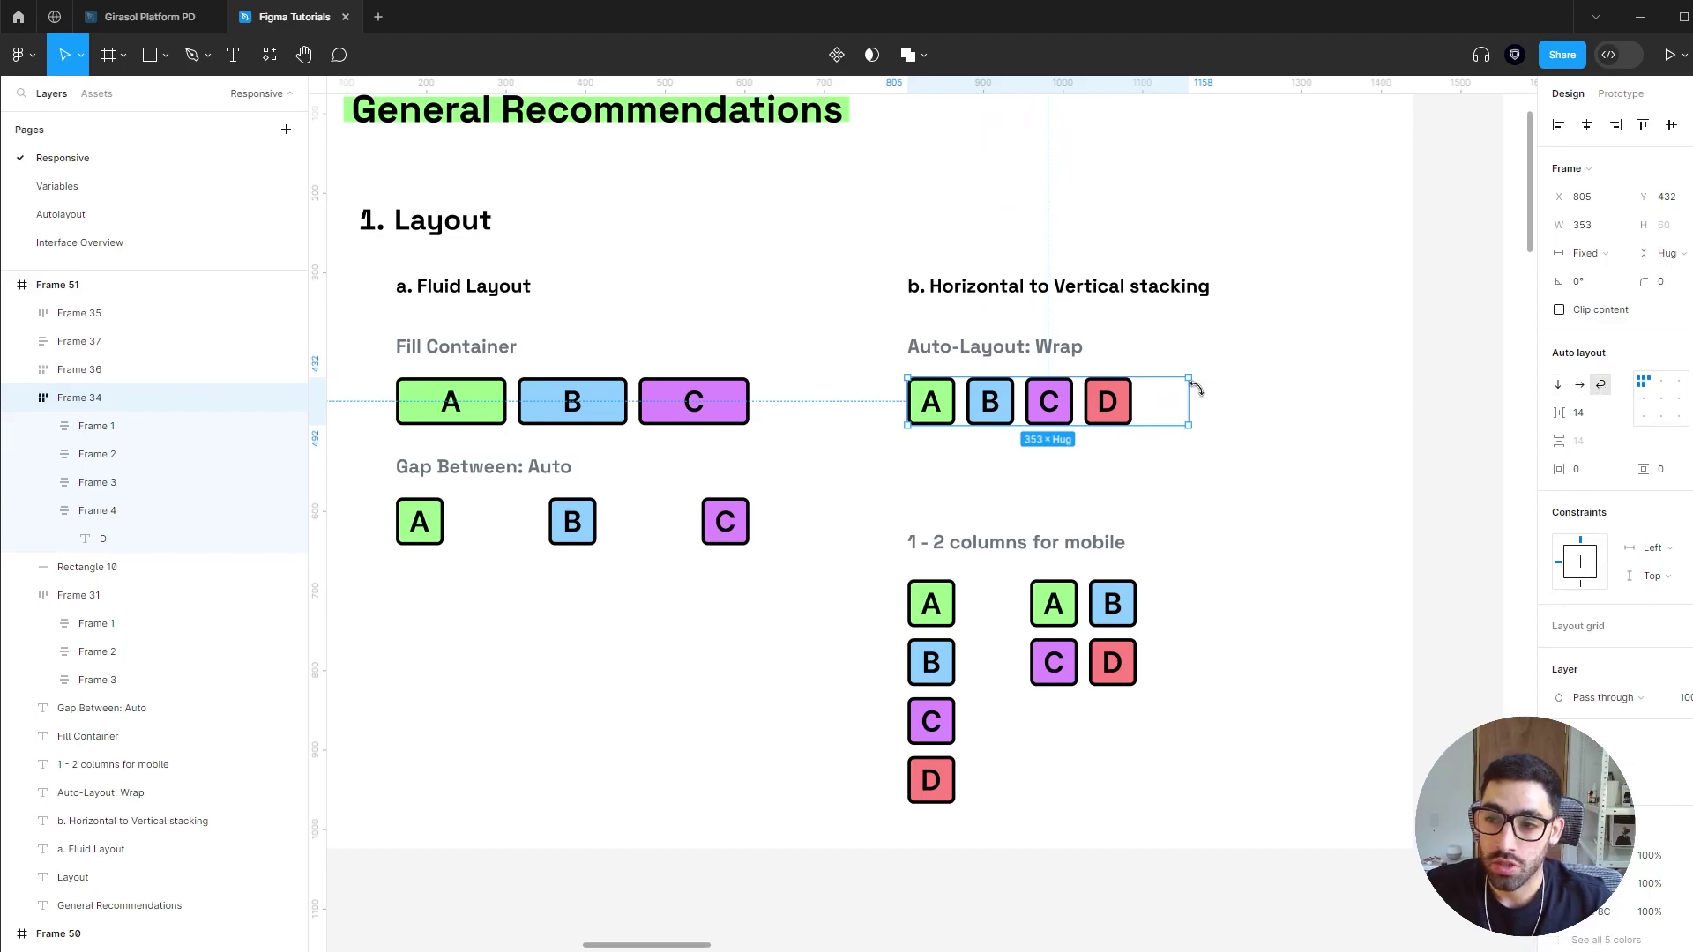
drag(1189, 391, 1035, 393)
click(1121, 397)
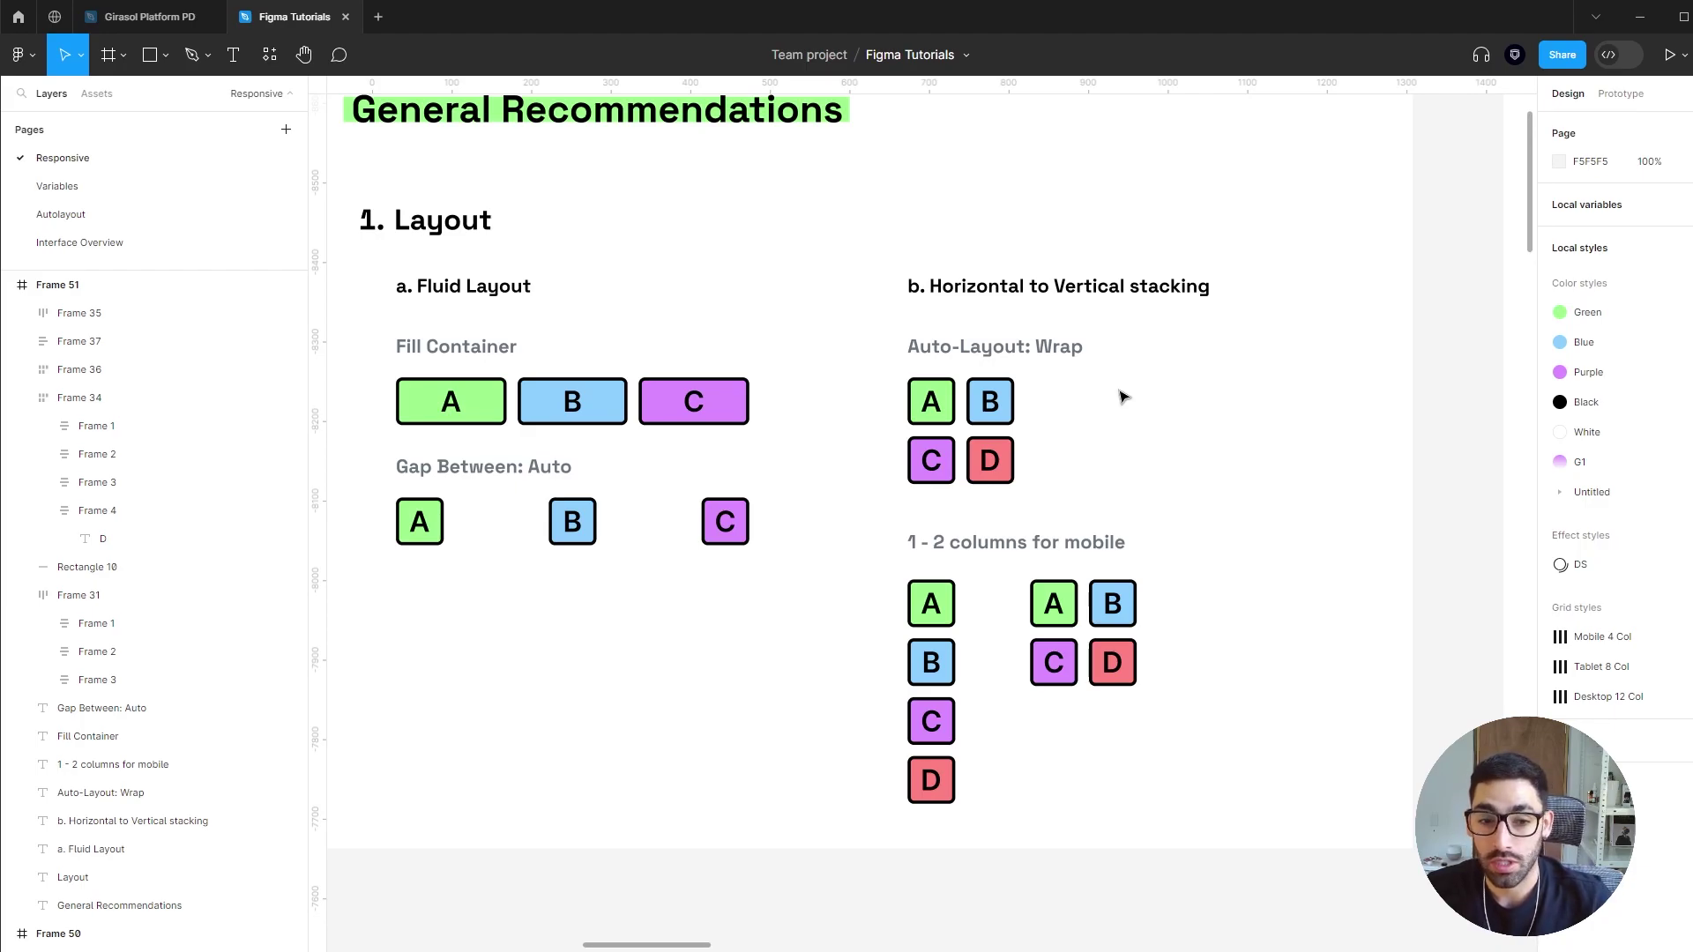
scroll(1190, 353, right, 15)
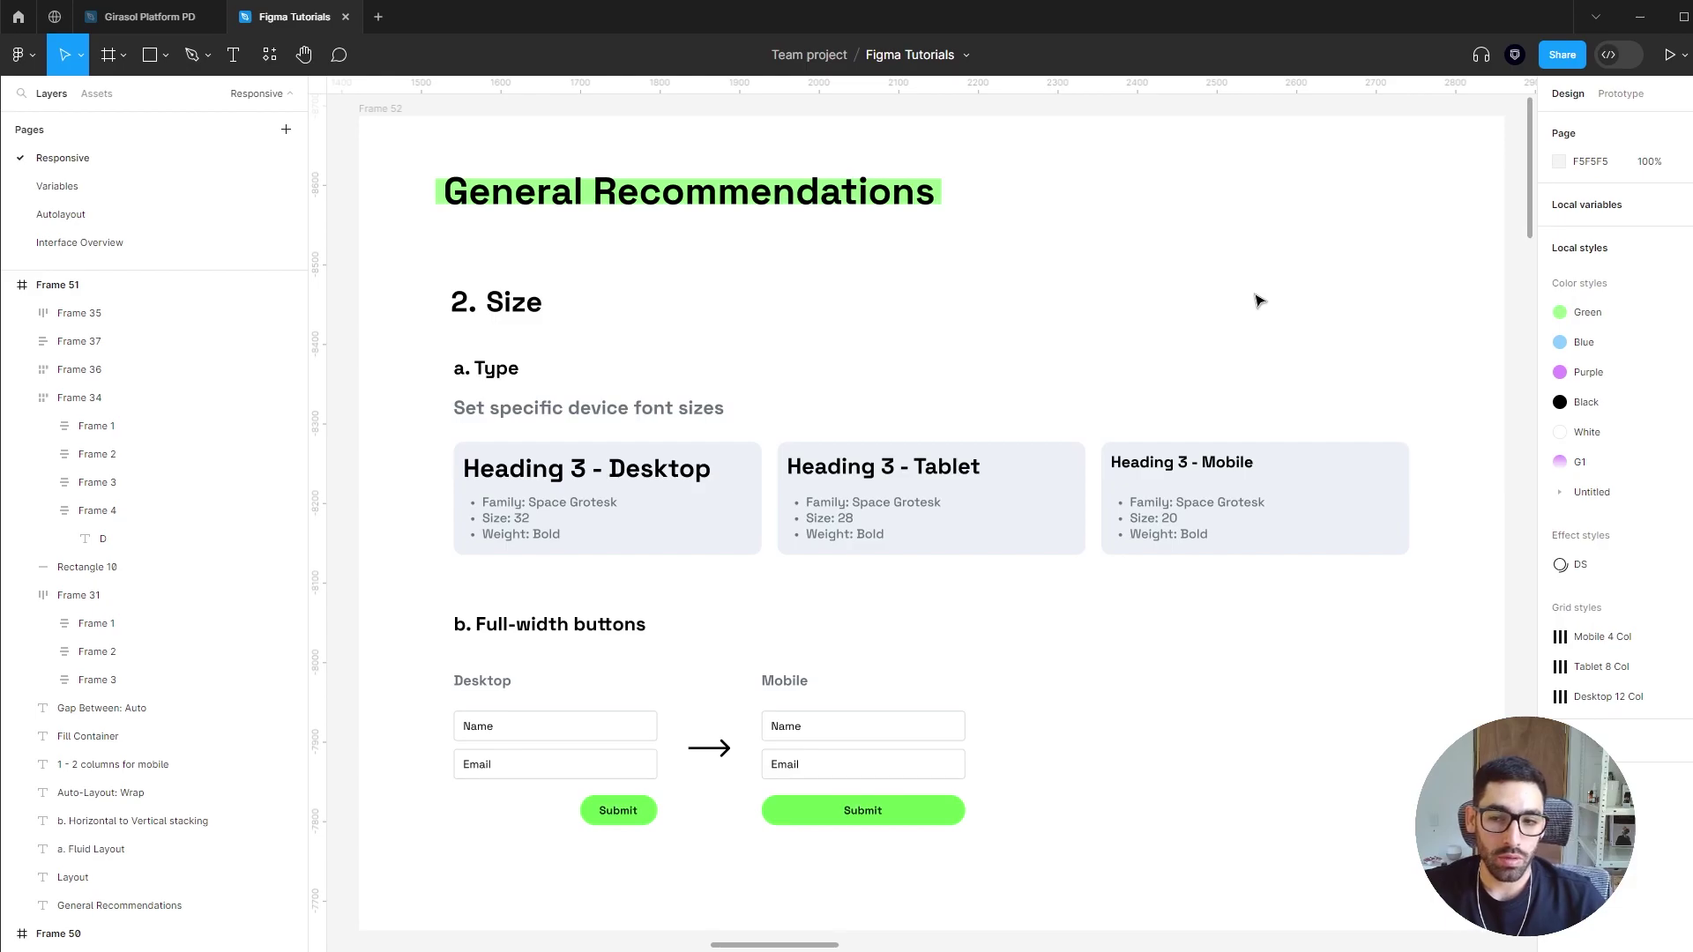
Step: Advance to Frame 53, the Images slide on sizing images across desktop and mobile
key(n)
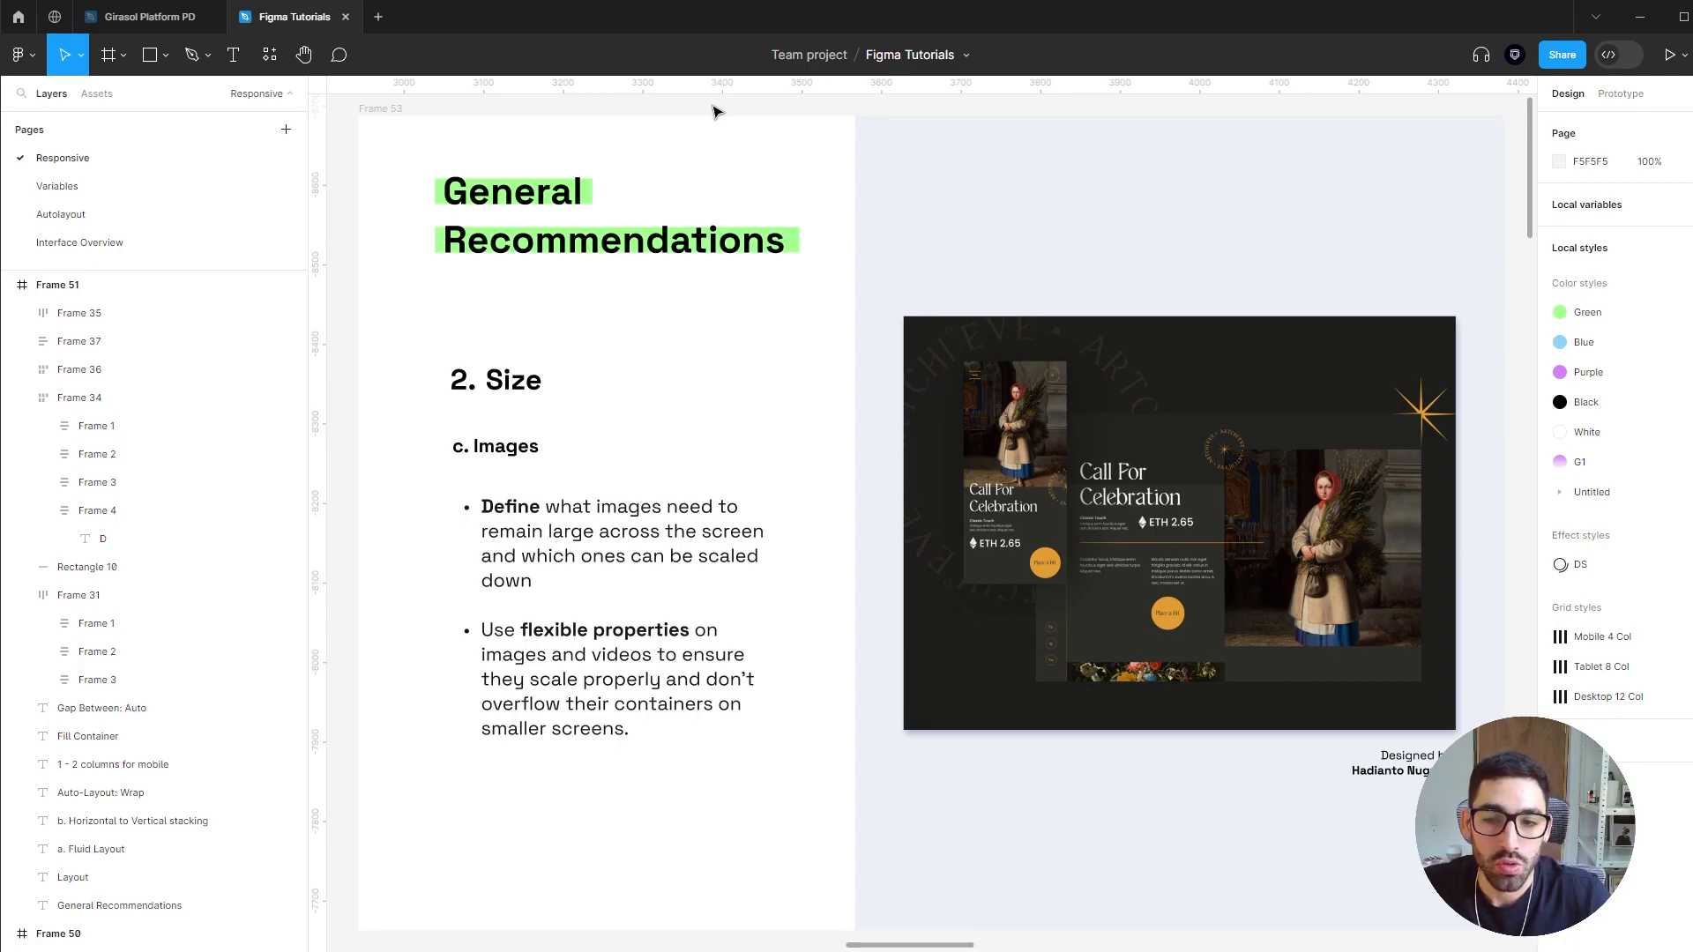
Step: Advance to Frame 54, the 3. Navigation elements slide on hamburger menus
key(n)
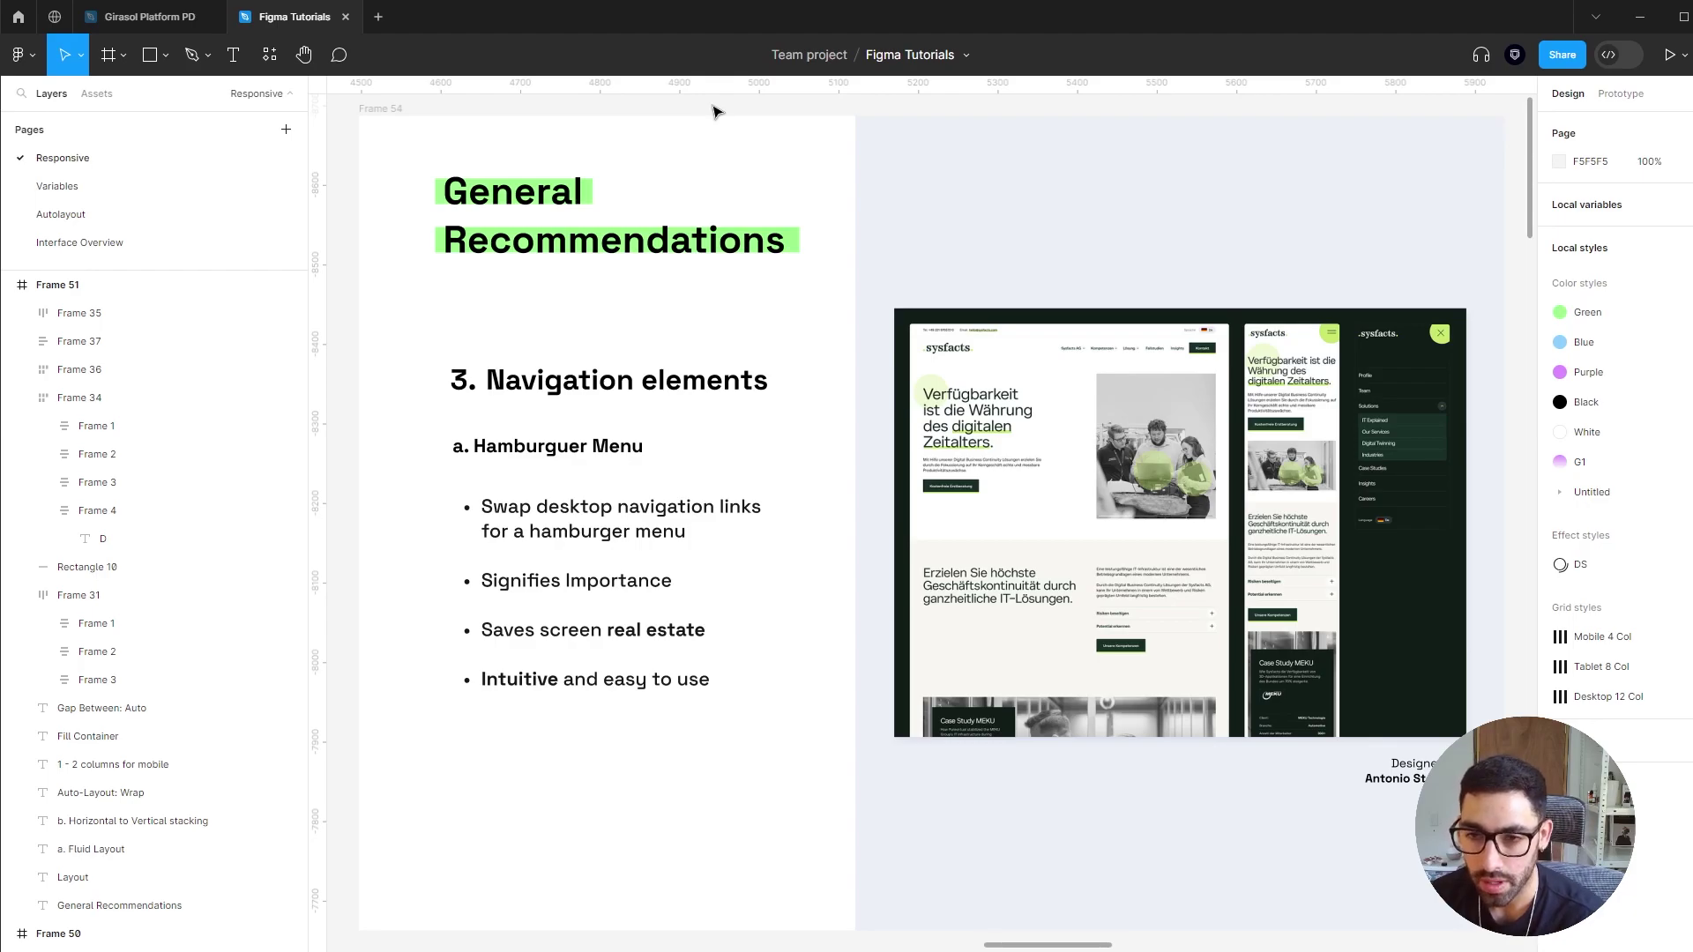
Step: Step through the Side Menus slide to Frame 56, the 4. Limit scrolling slide
key(n)
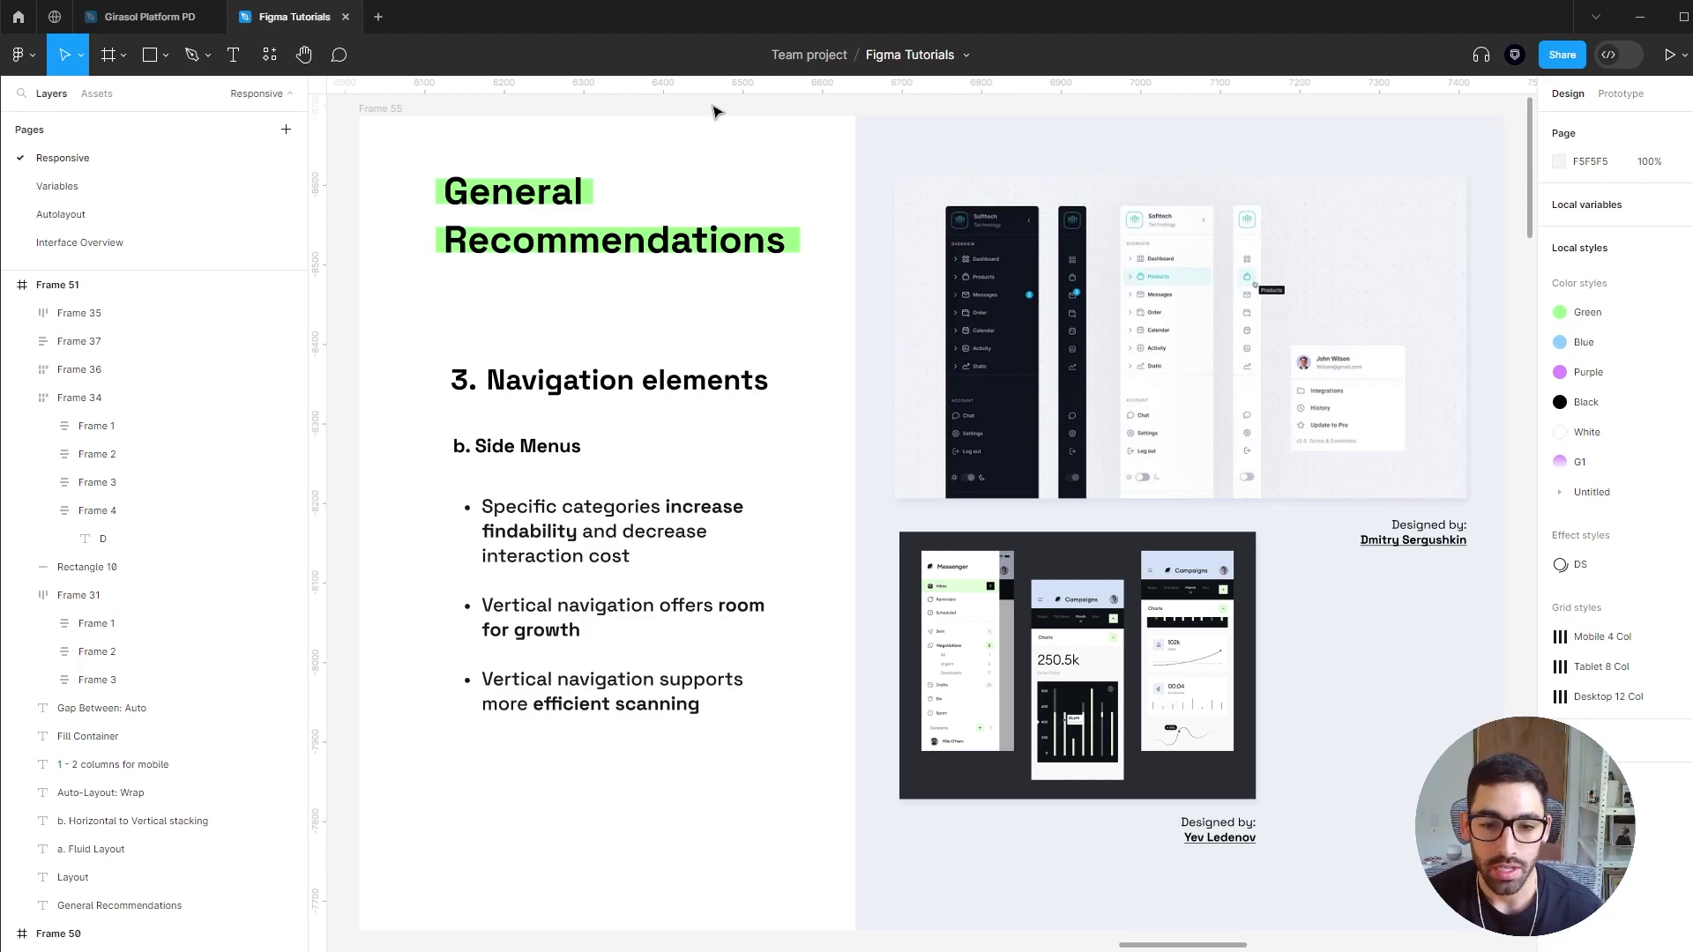
key(n)
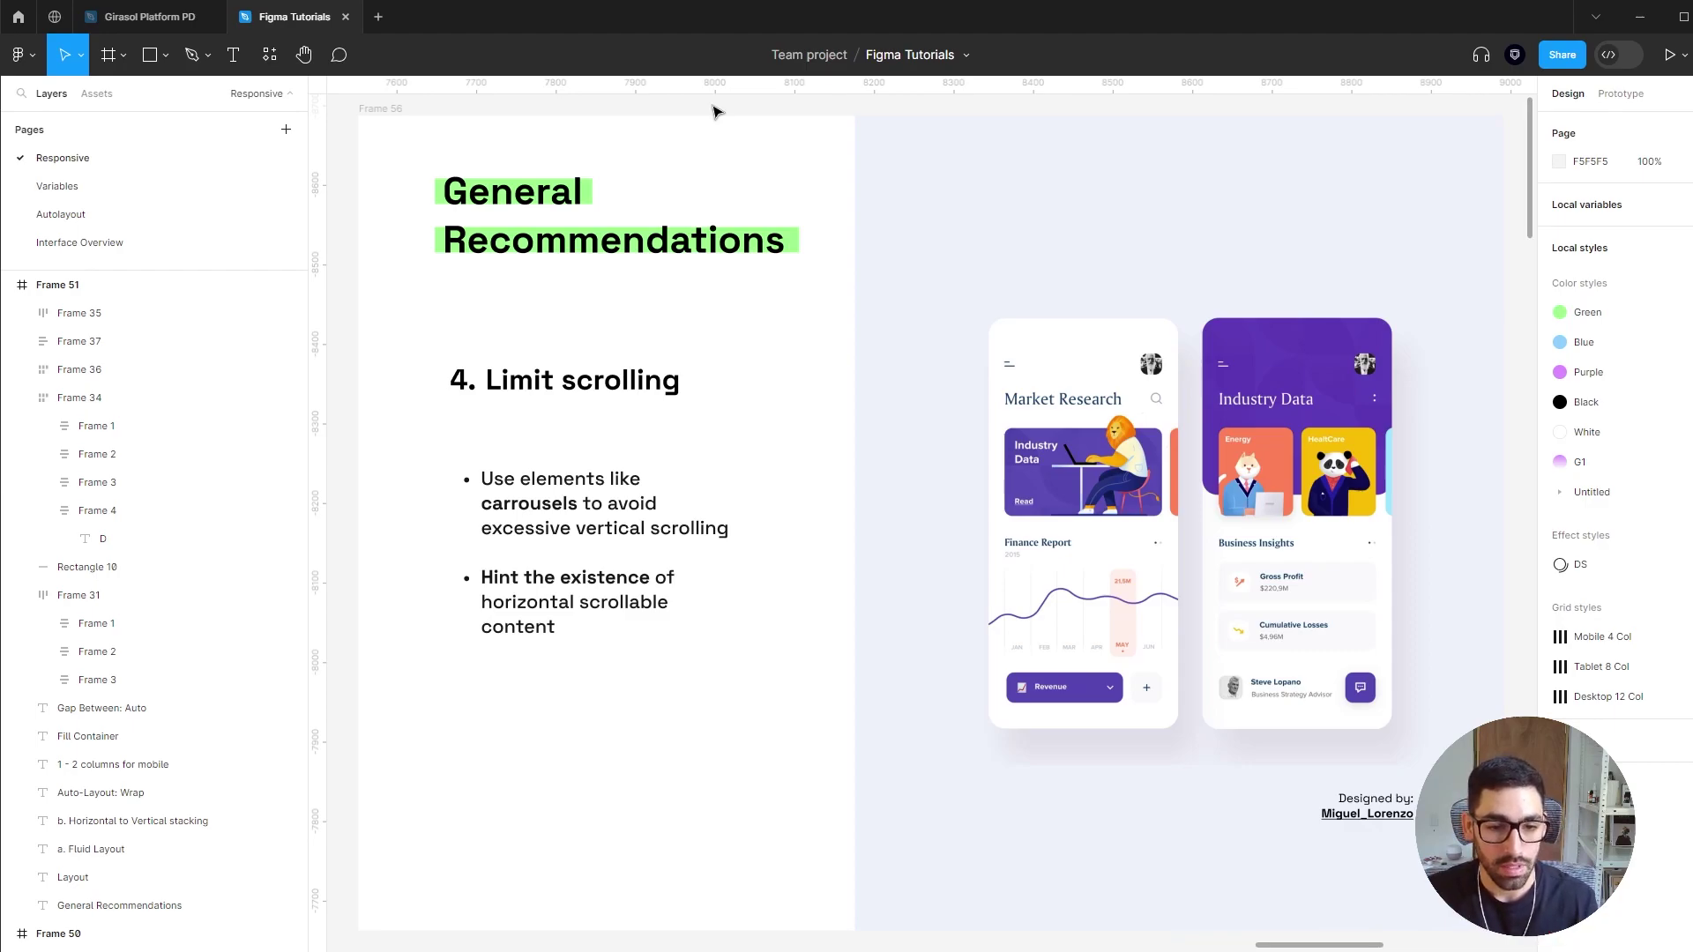
Step: Advance to the Plugin slide with the 478 px, 990 px and 1440 px product page frames
key(n)
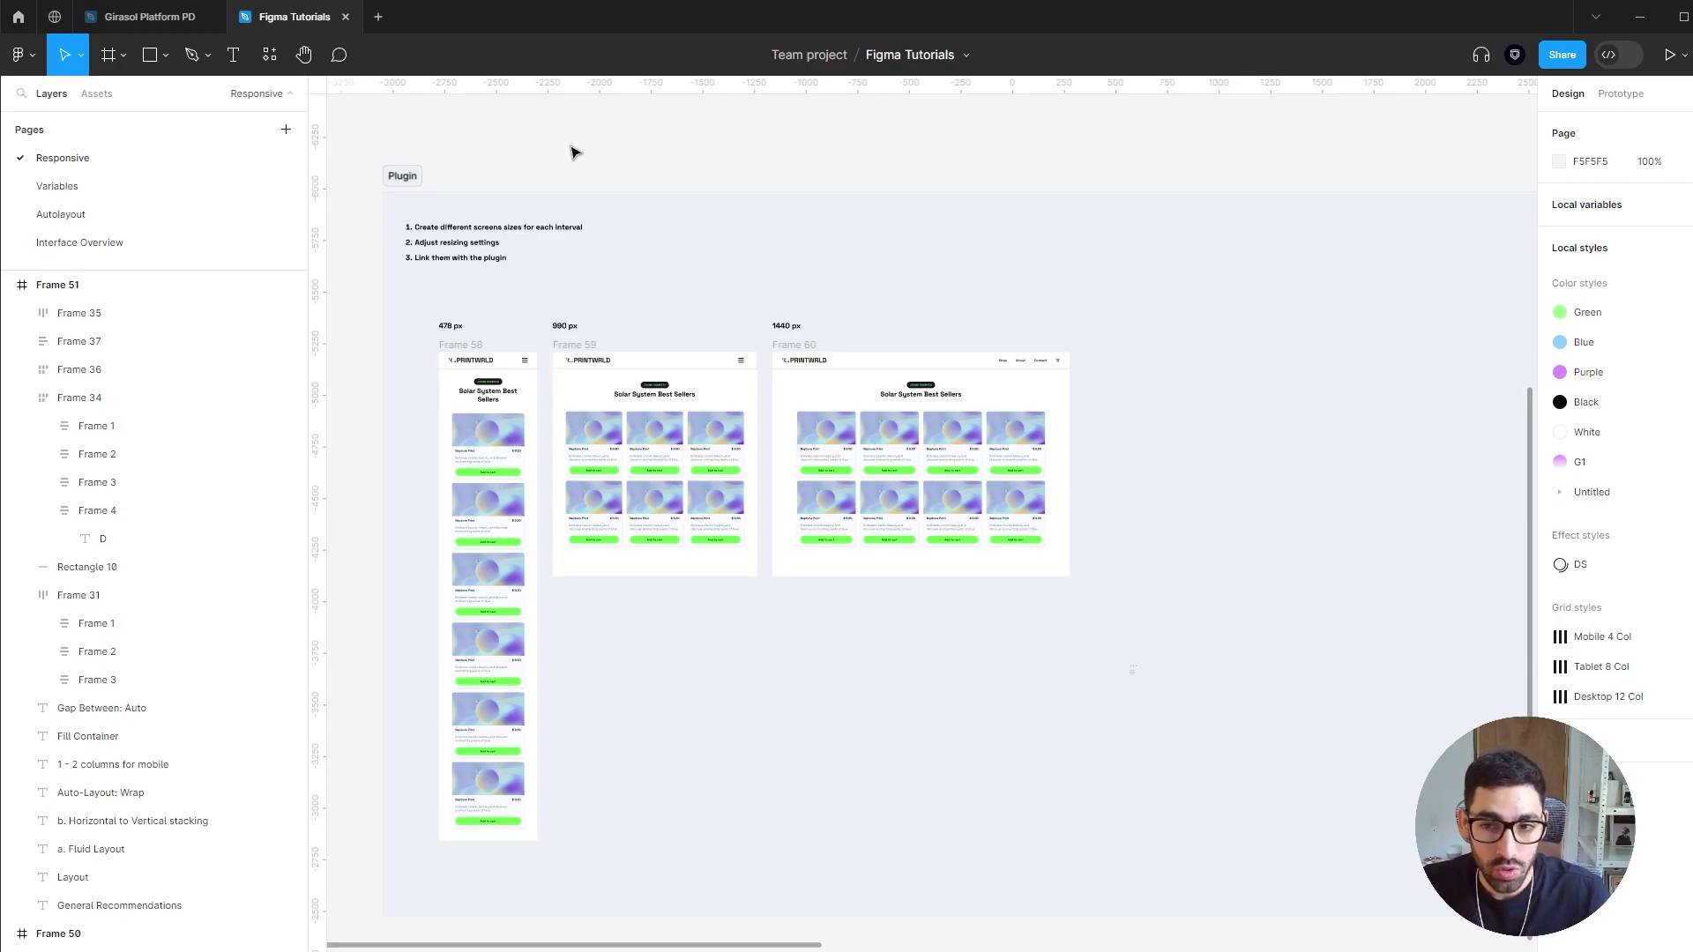
Step: Search the plugin resources for 'break' to locate the Breakpoints plugin
click(267, 53)
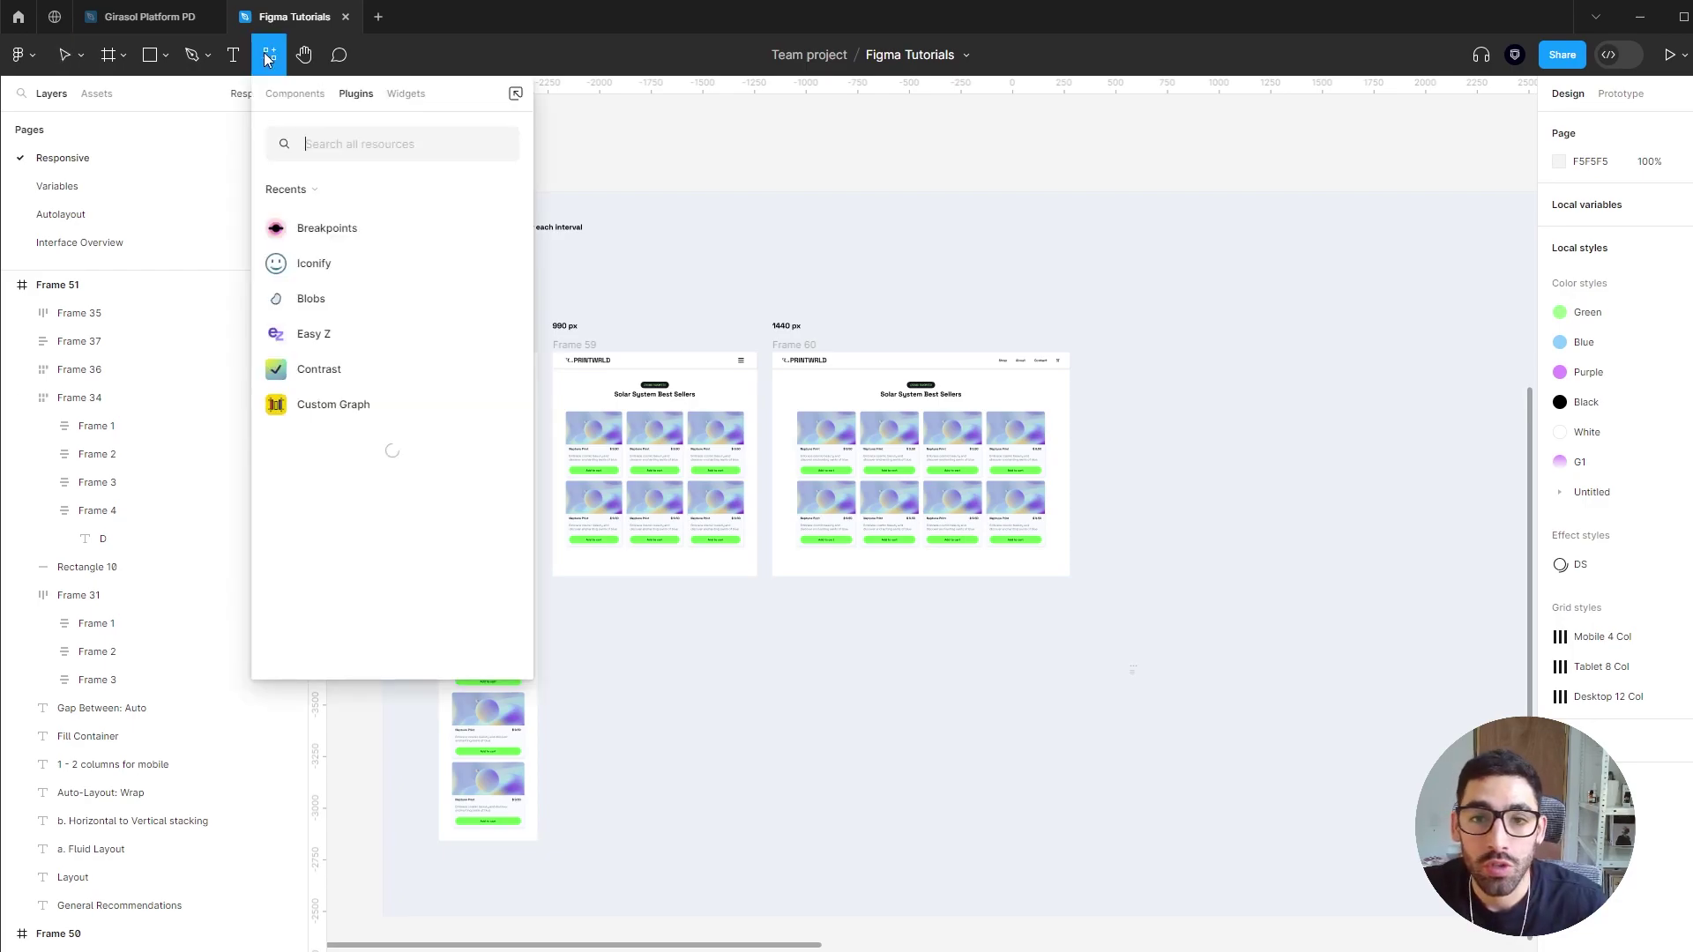
text(break)
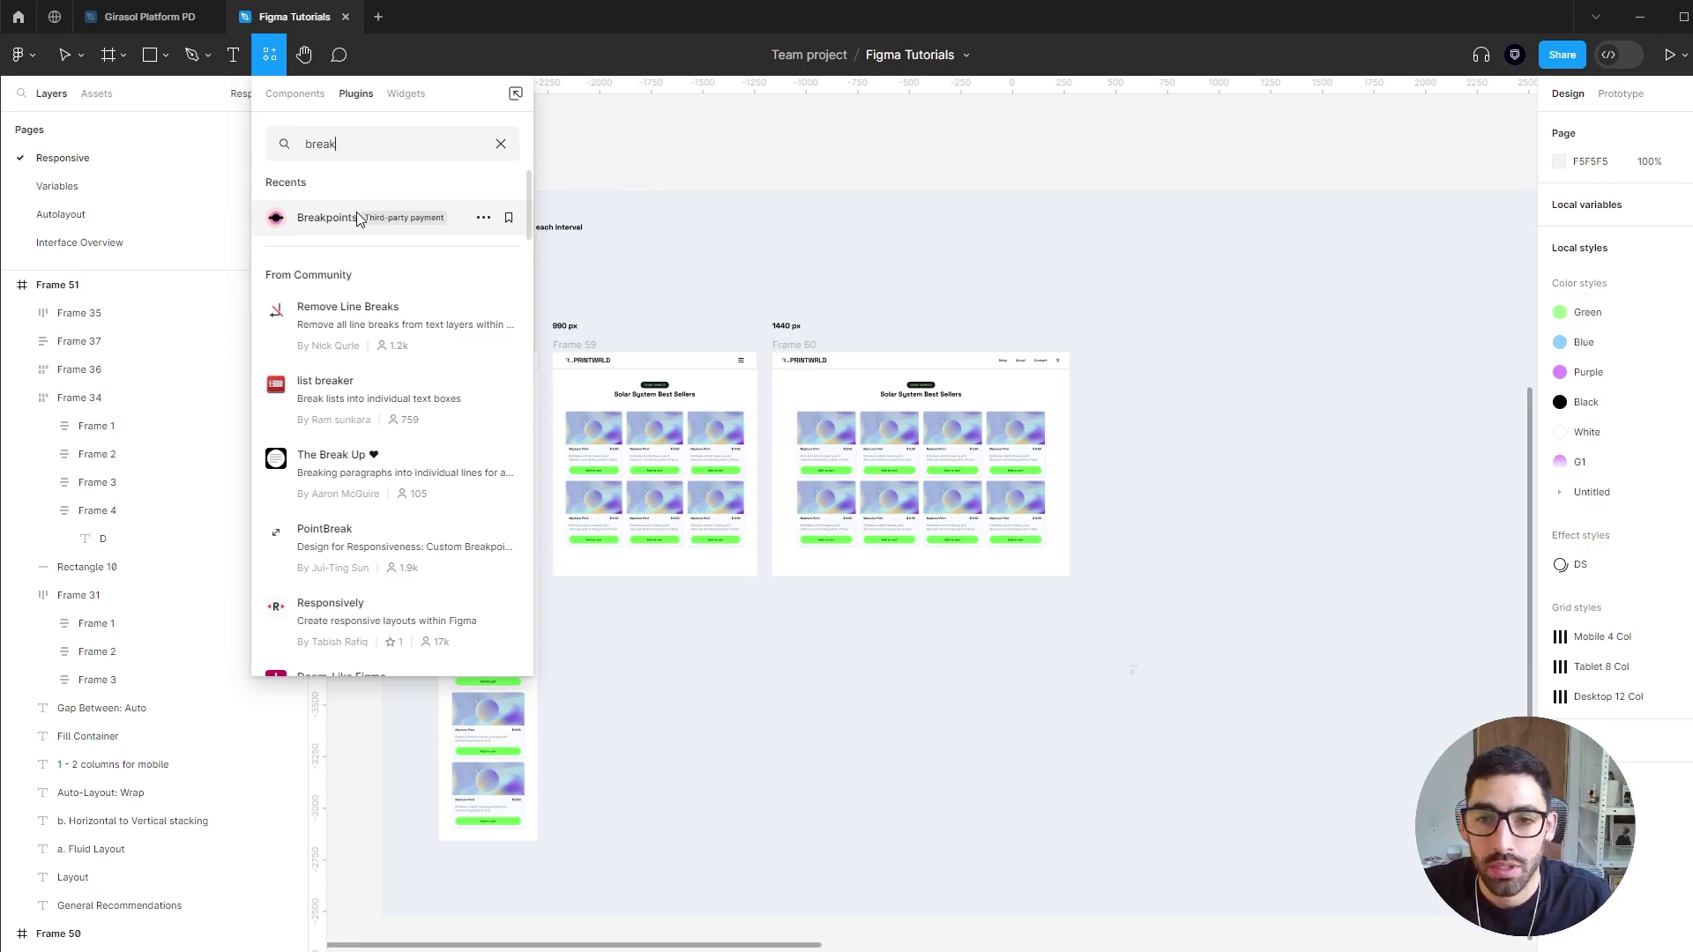
Step: Run the Breakpoints plugin, then test-resize Frame 58 and restore it to 478 px wide
click(327, 218)
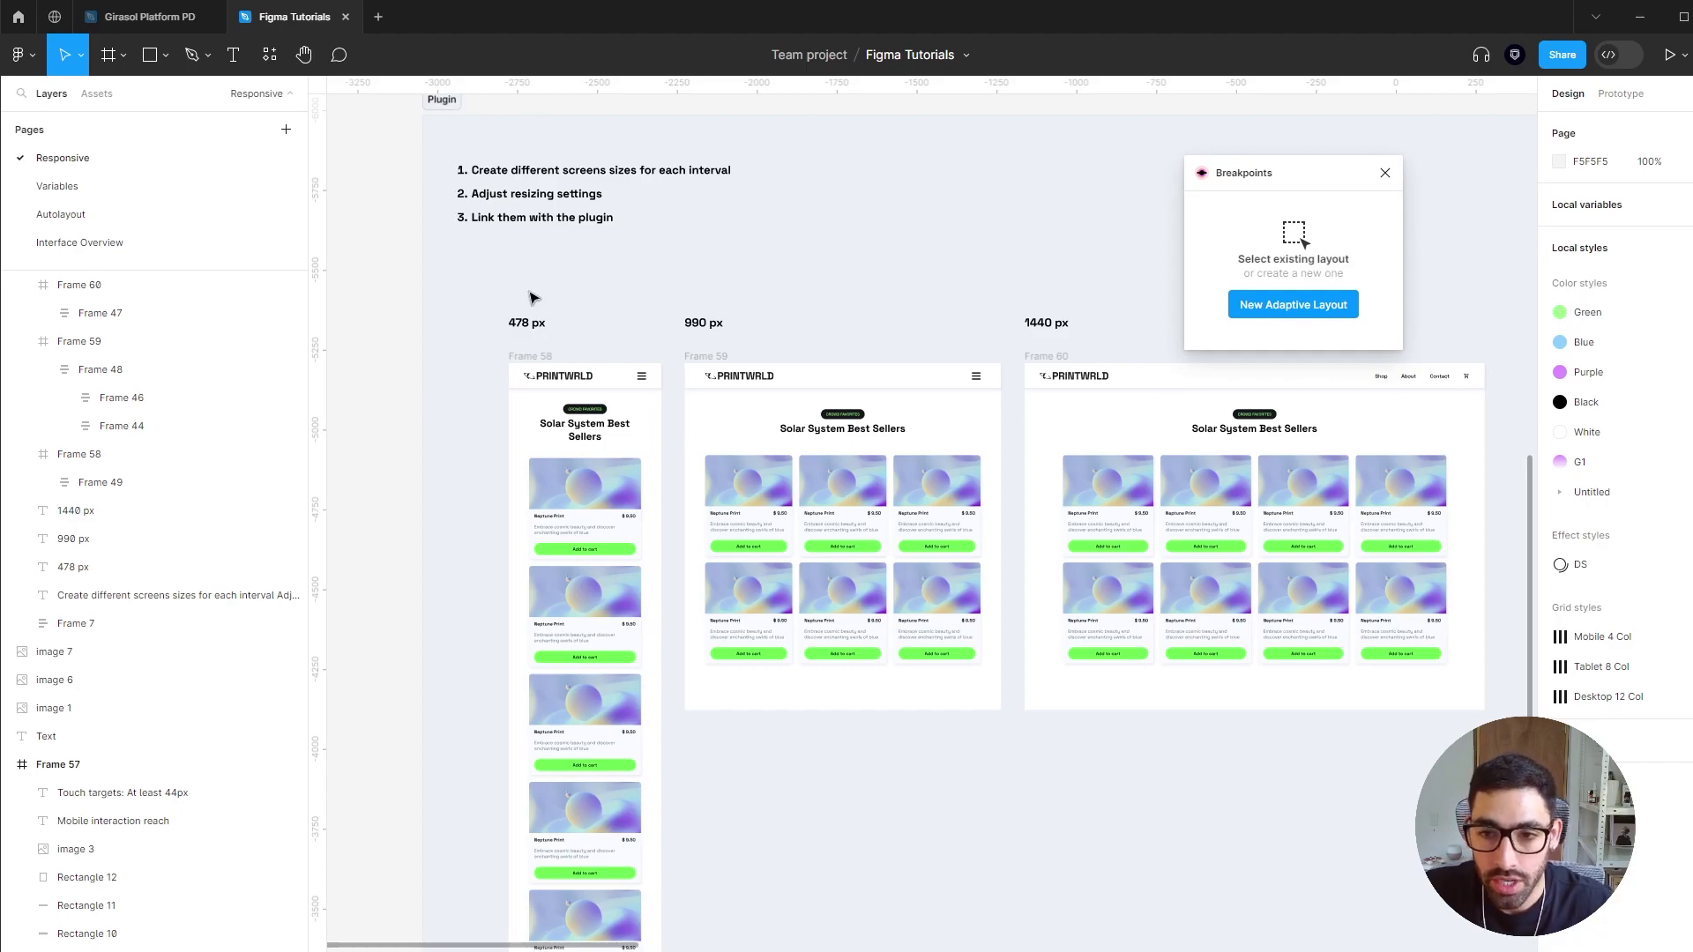
click(531, 359)
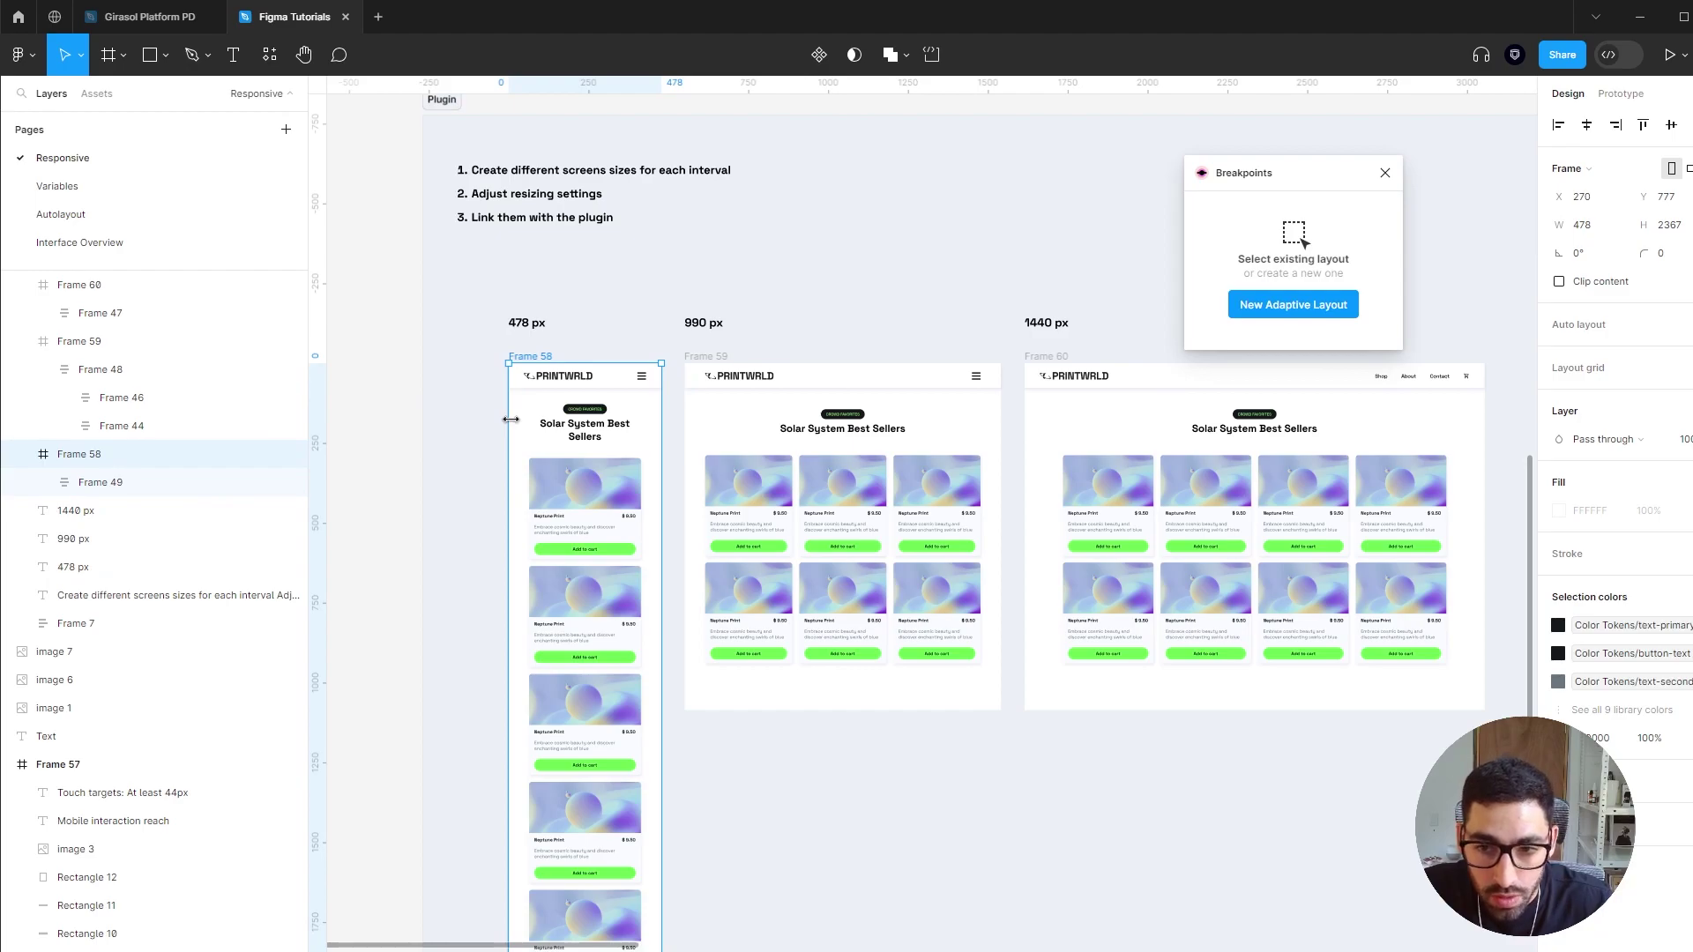
drag(510, 420, 439, 421)
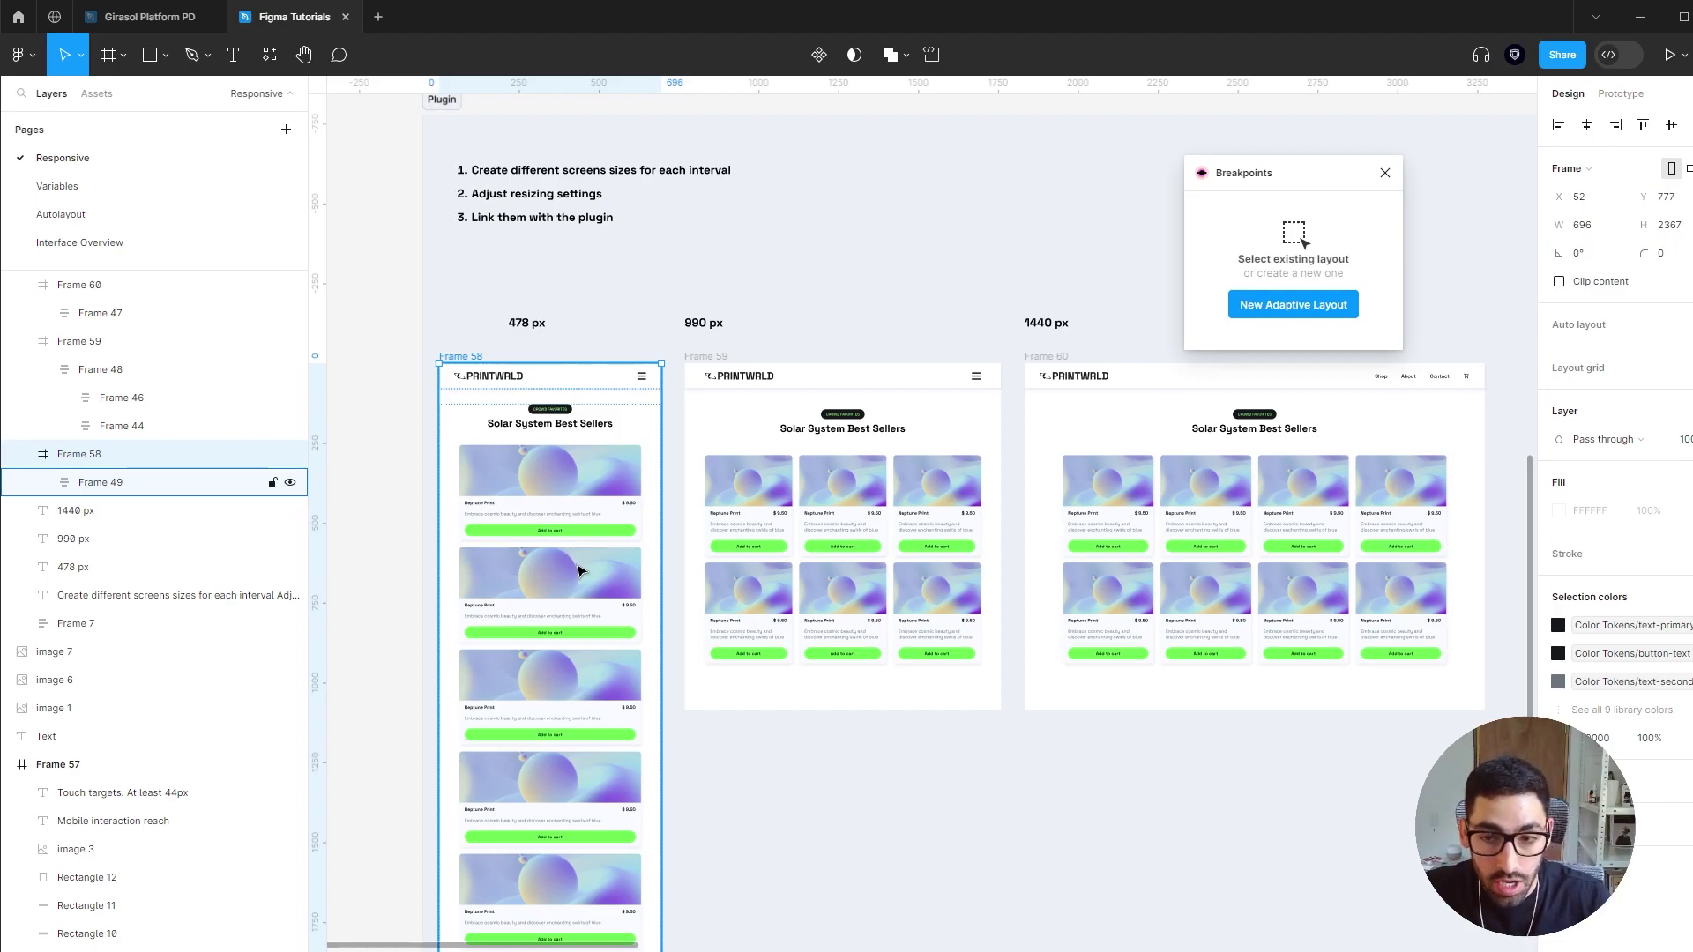
key(ctrl+z)
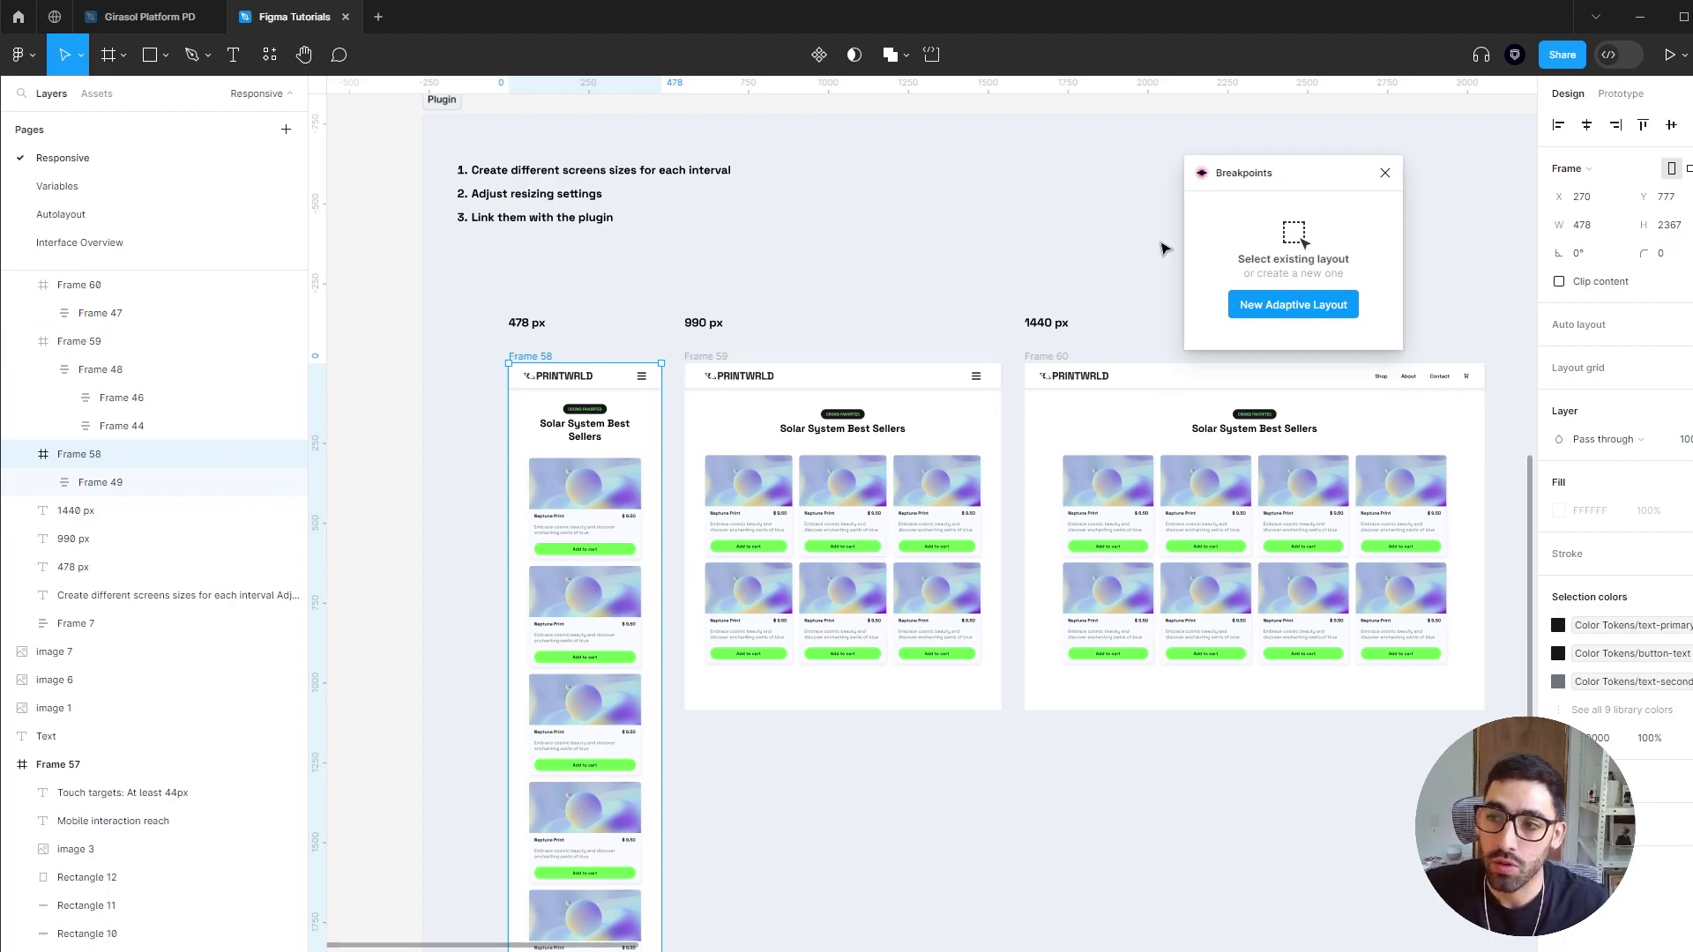
key(minus)
Step: Create a new adaptive layout and set its first breakpoint to 478
click(1272, 300)
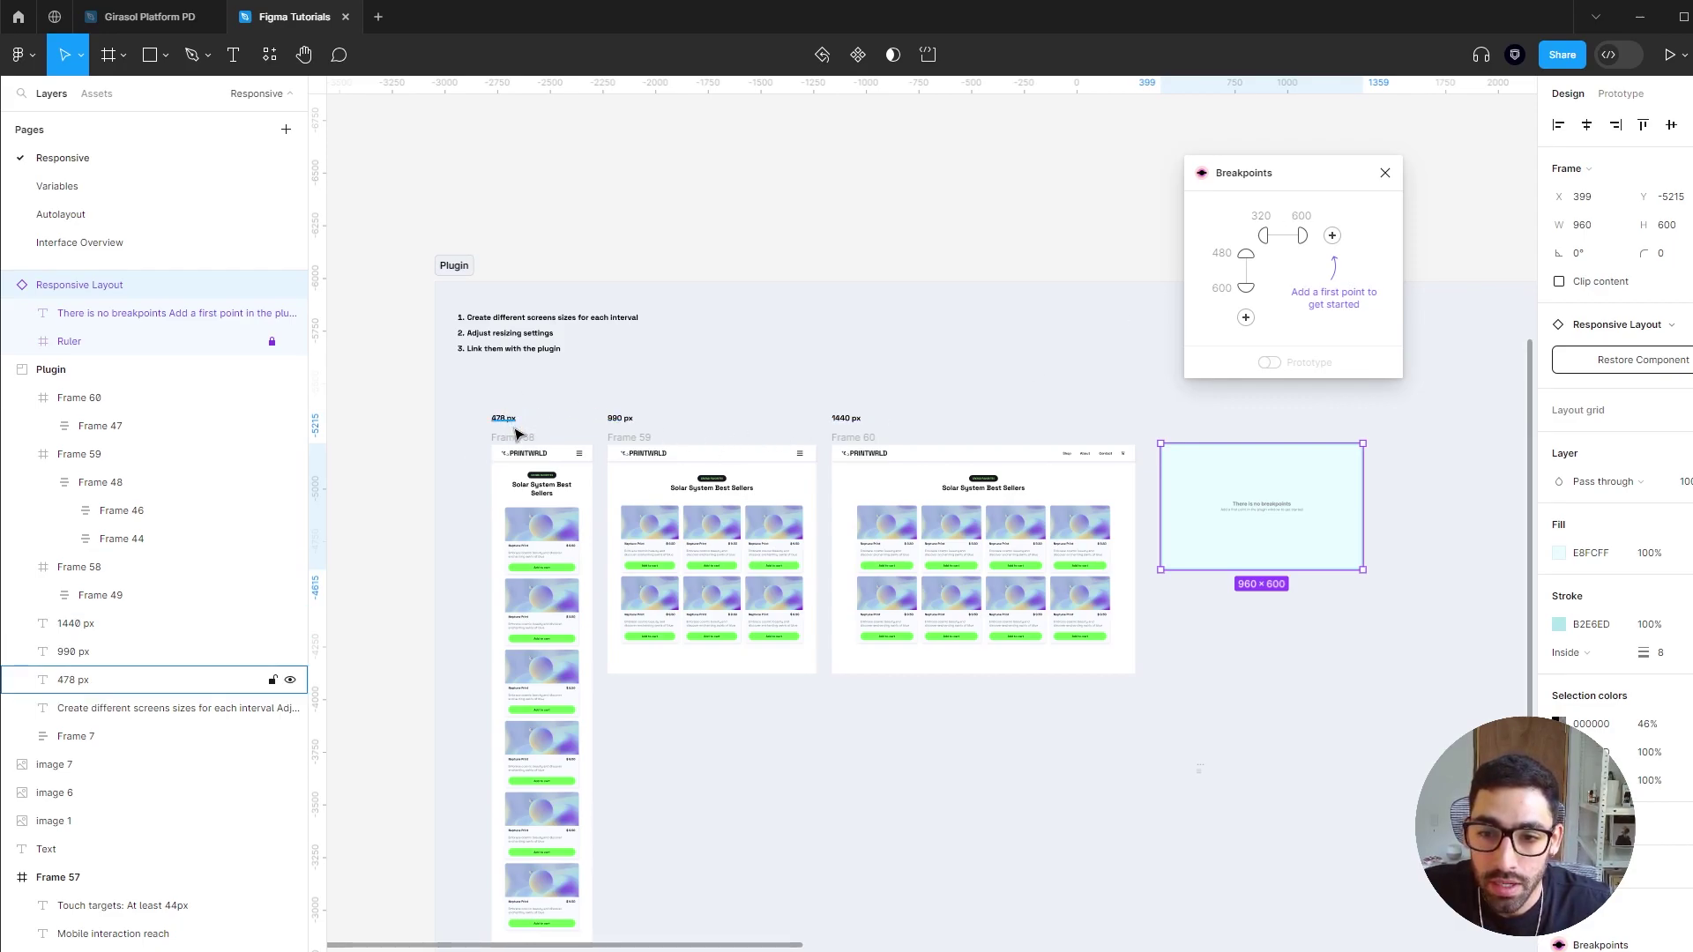
click(1302, 216)
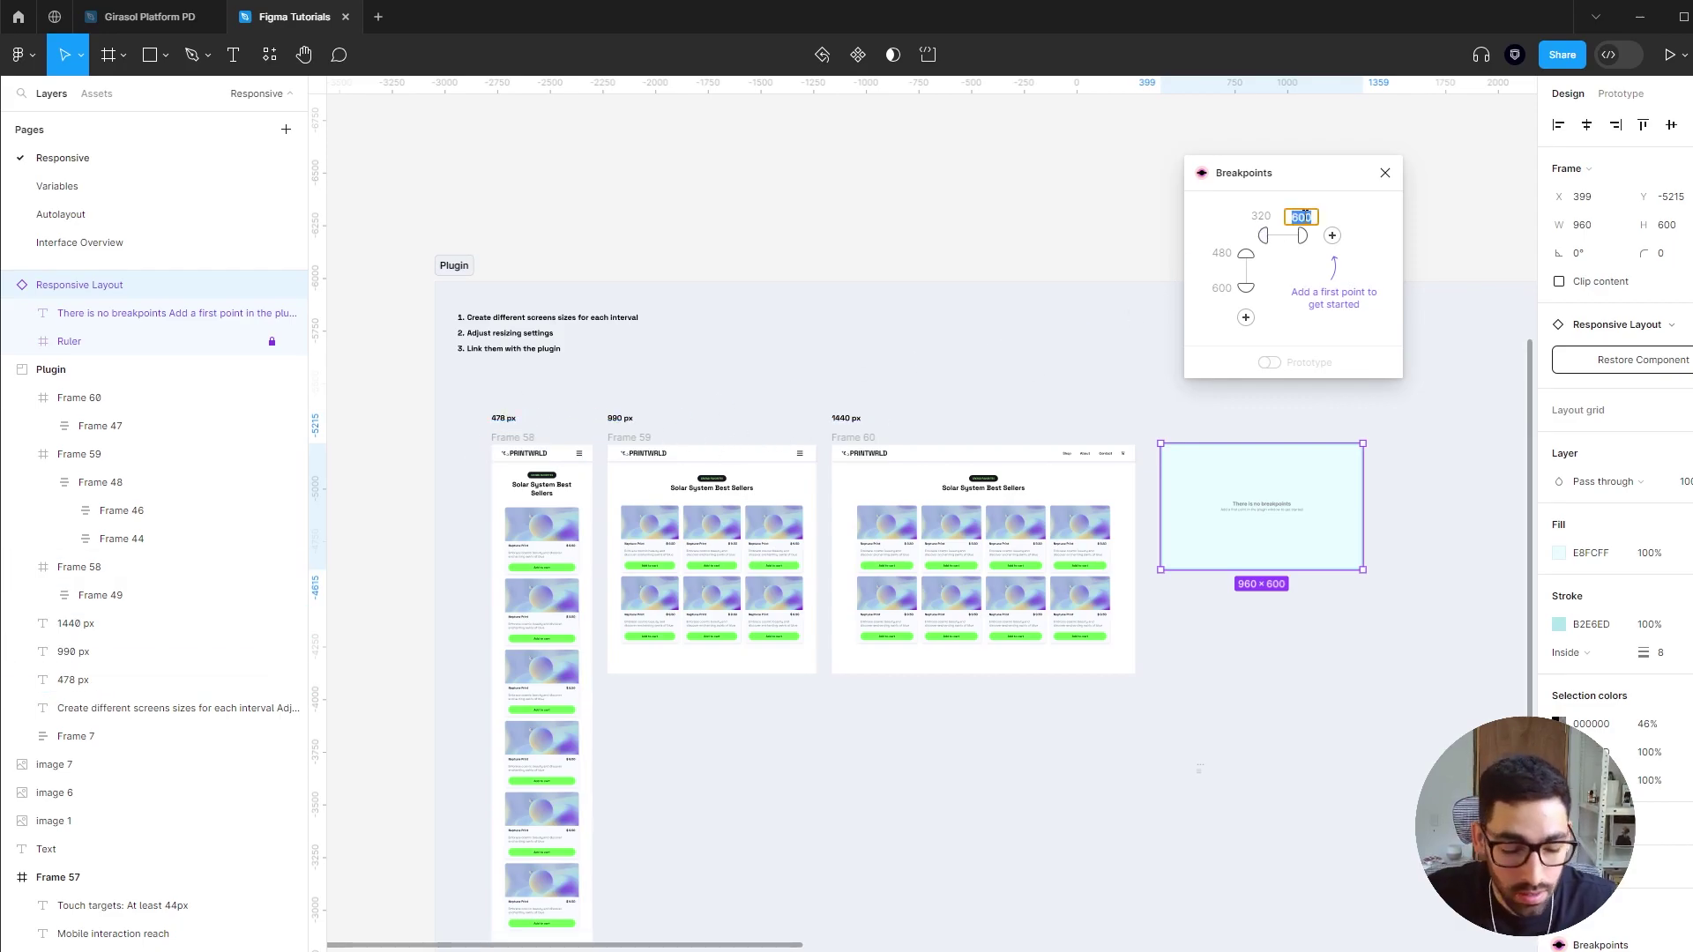
text(478)
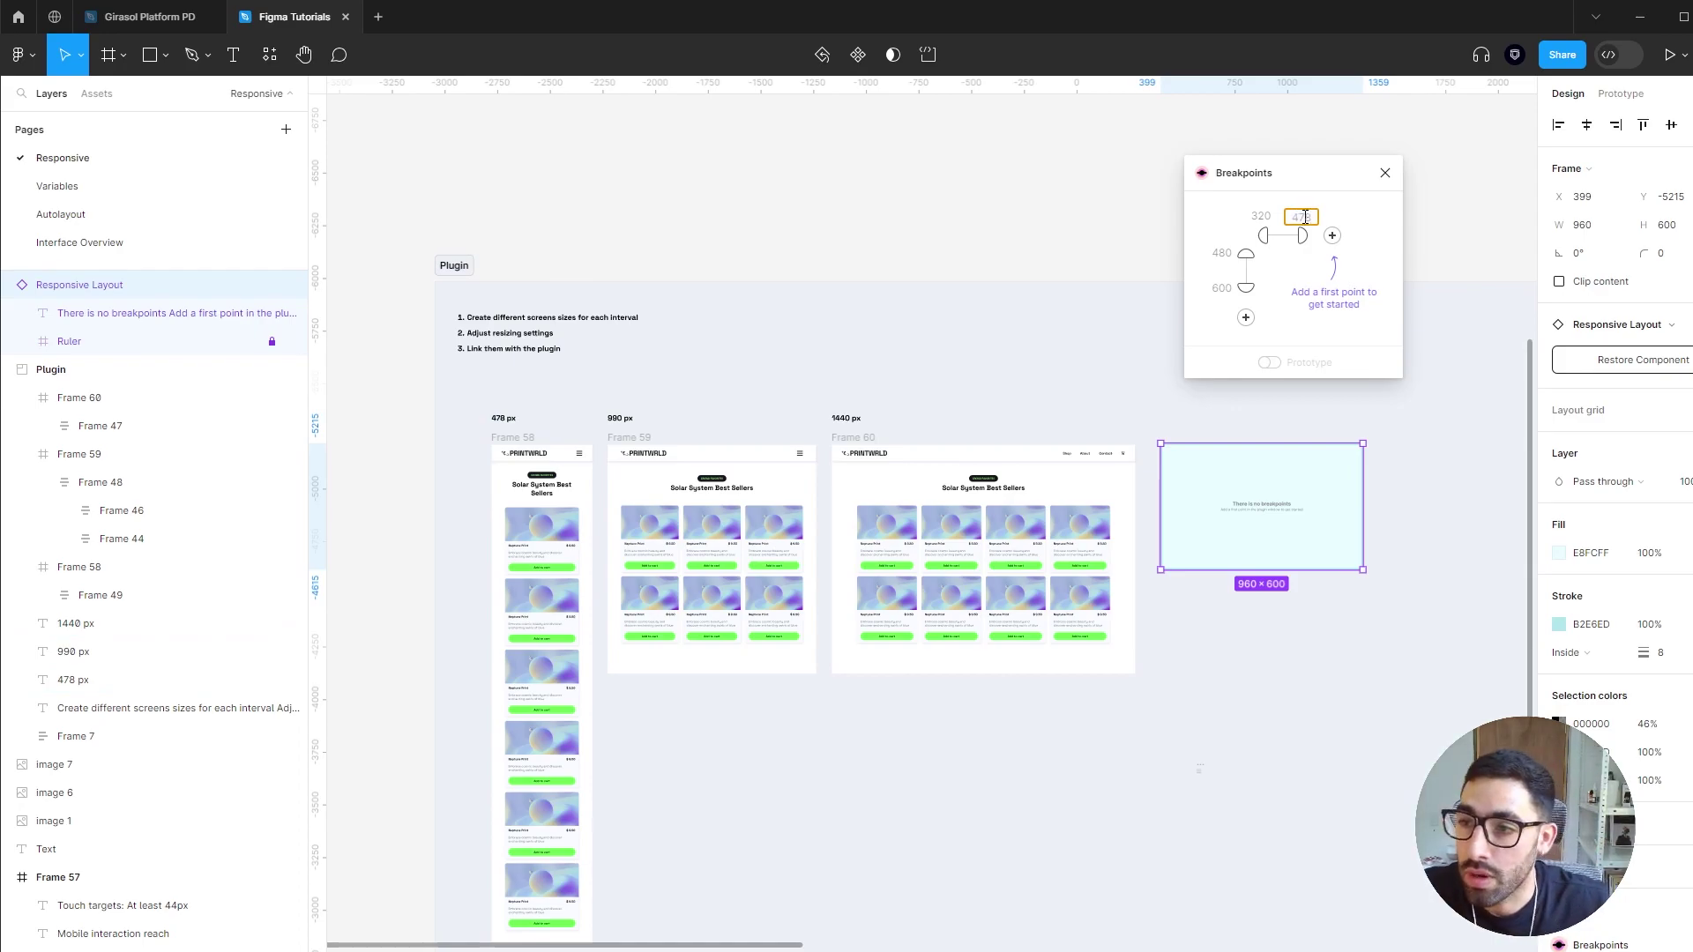
click(1367, 234)
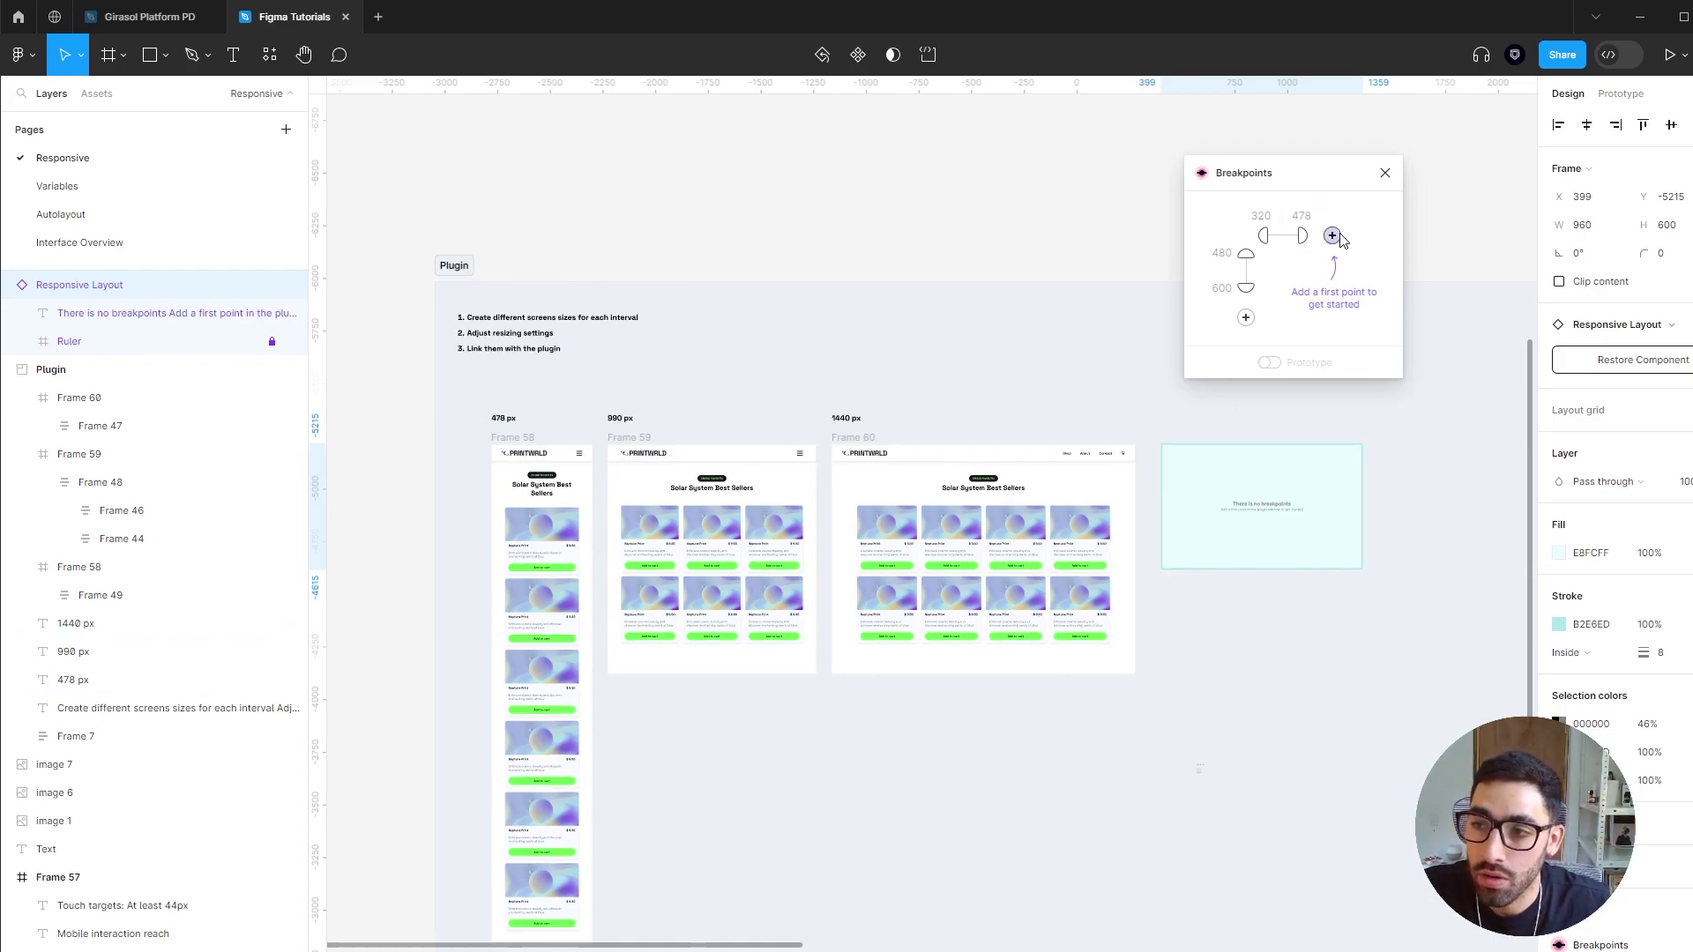
Step: Add two more breakpoints set to 990 and 1440
click(1334, 236)
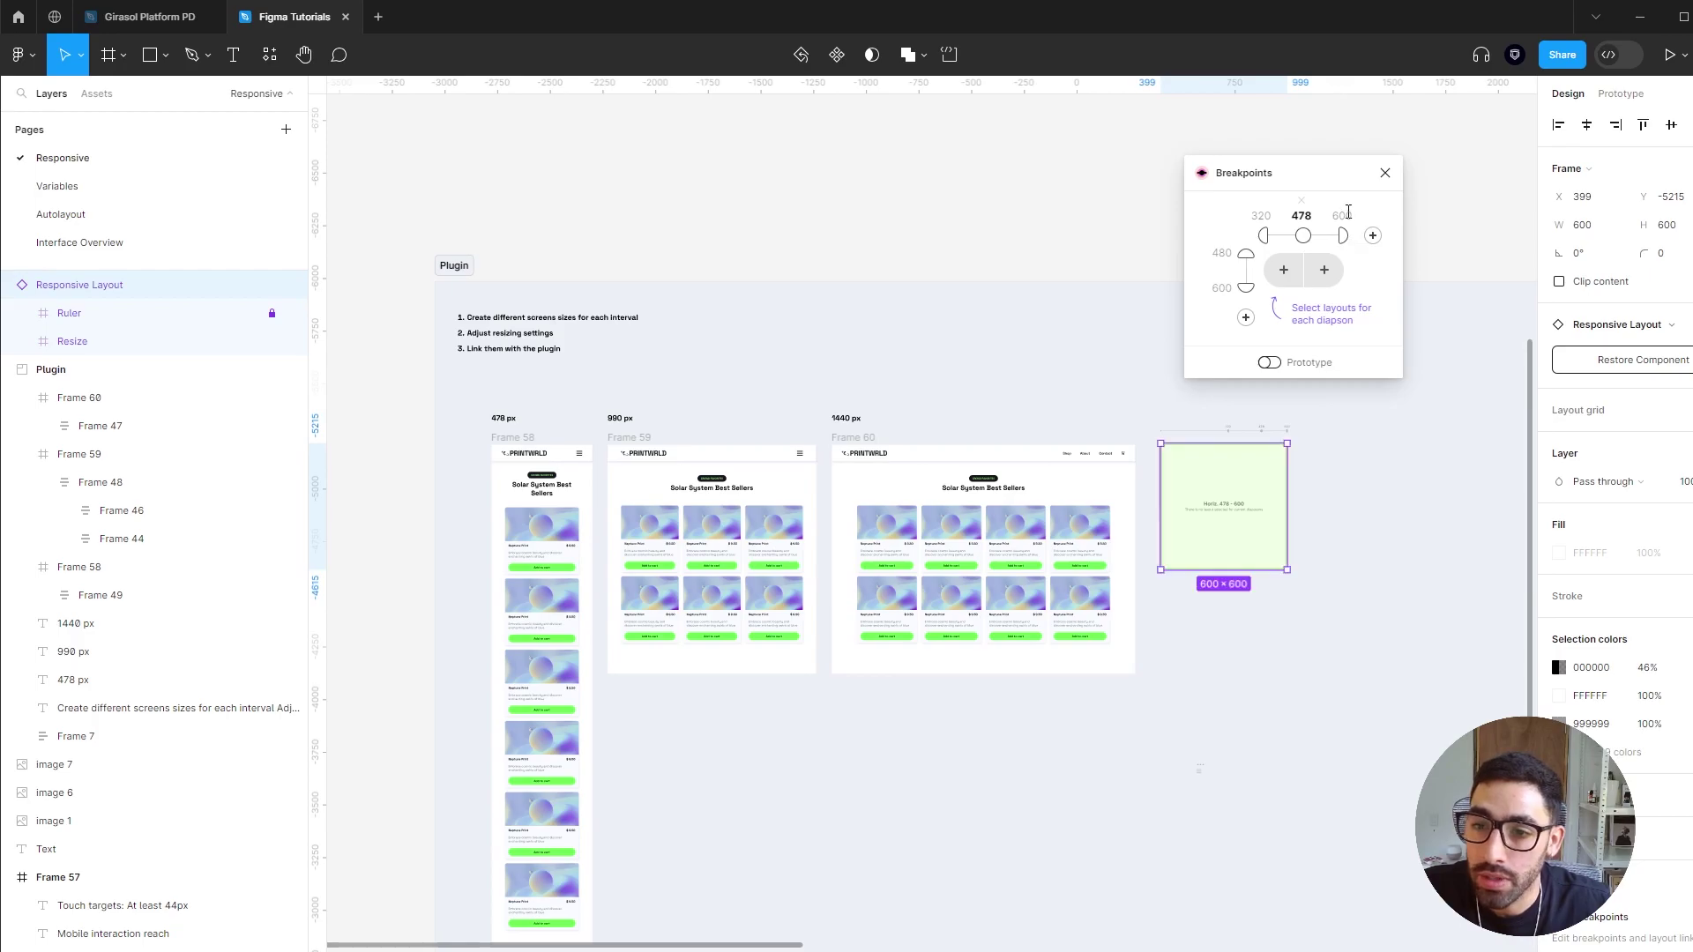
click(1348, 212)
text(990)
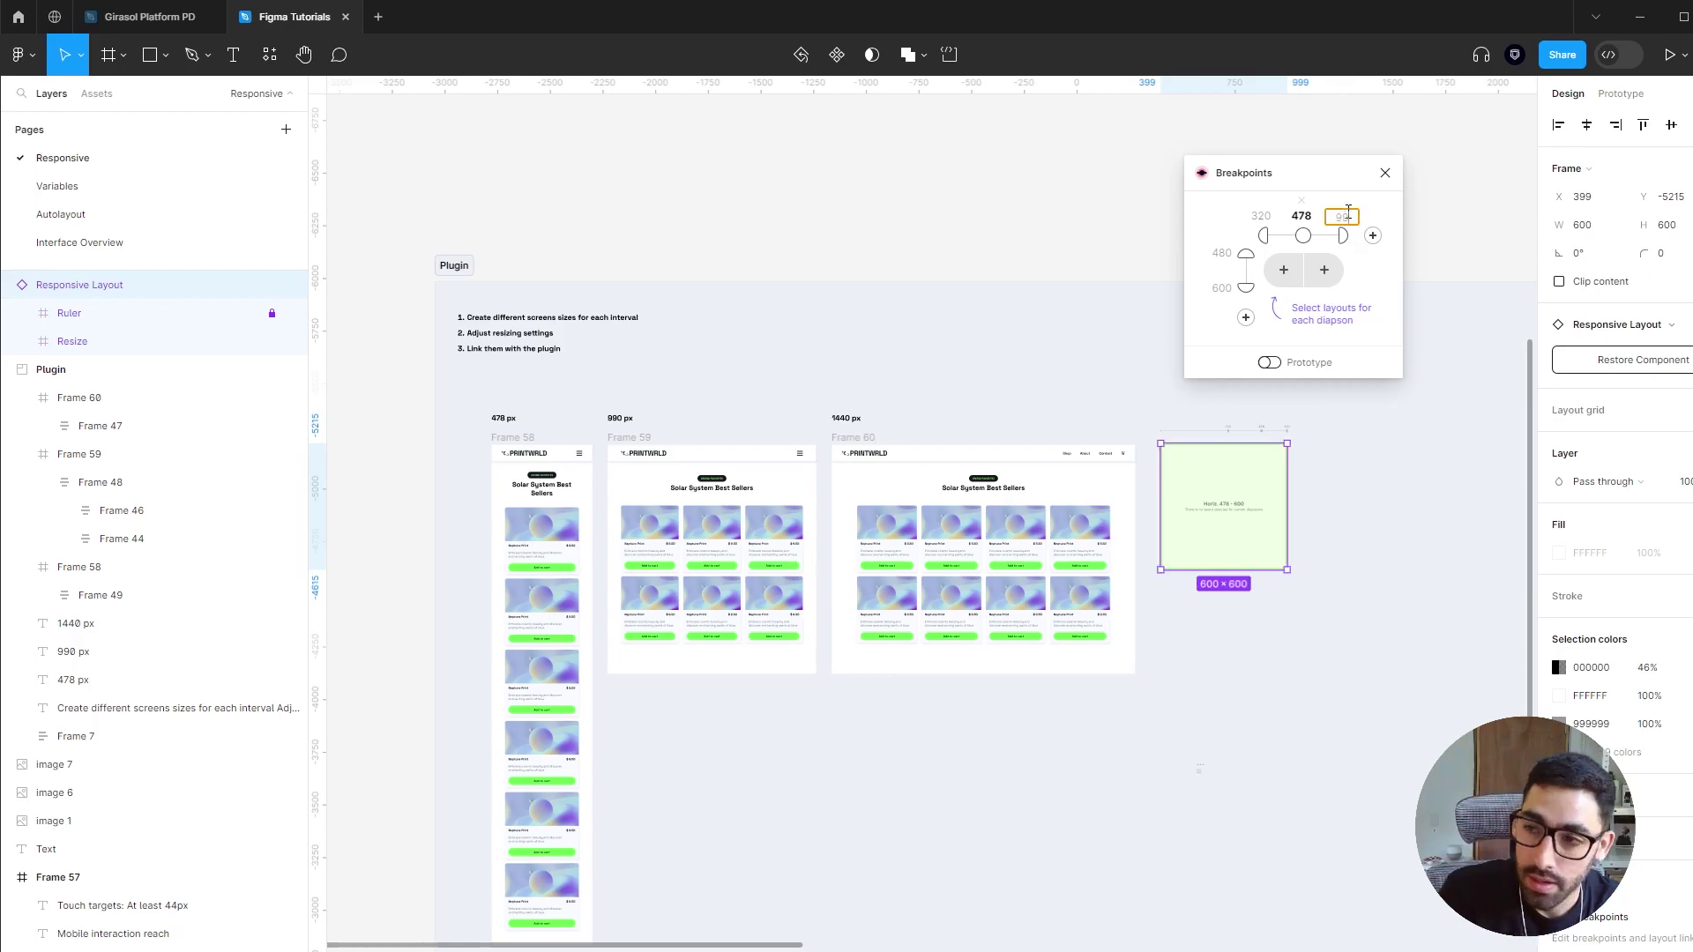
click(1373, 236)
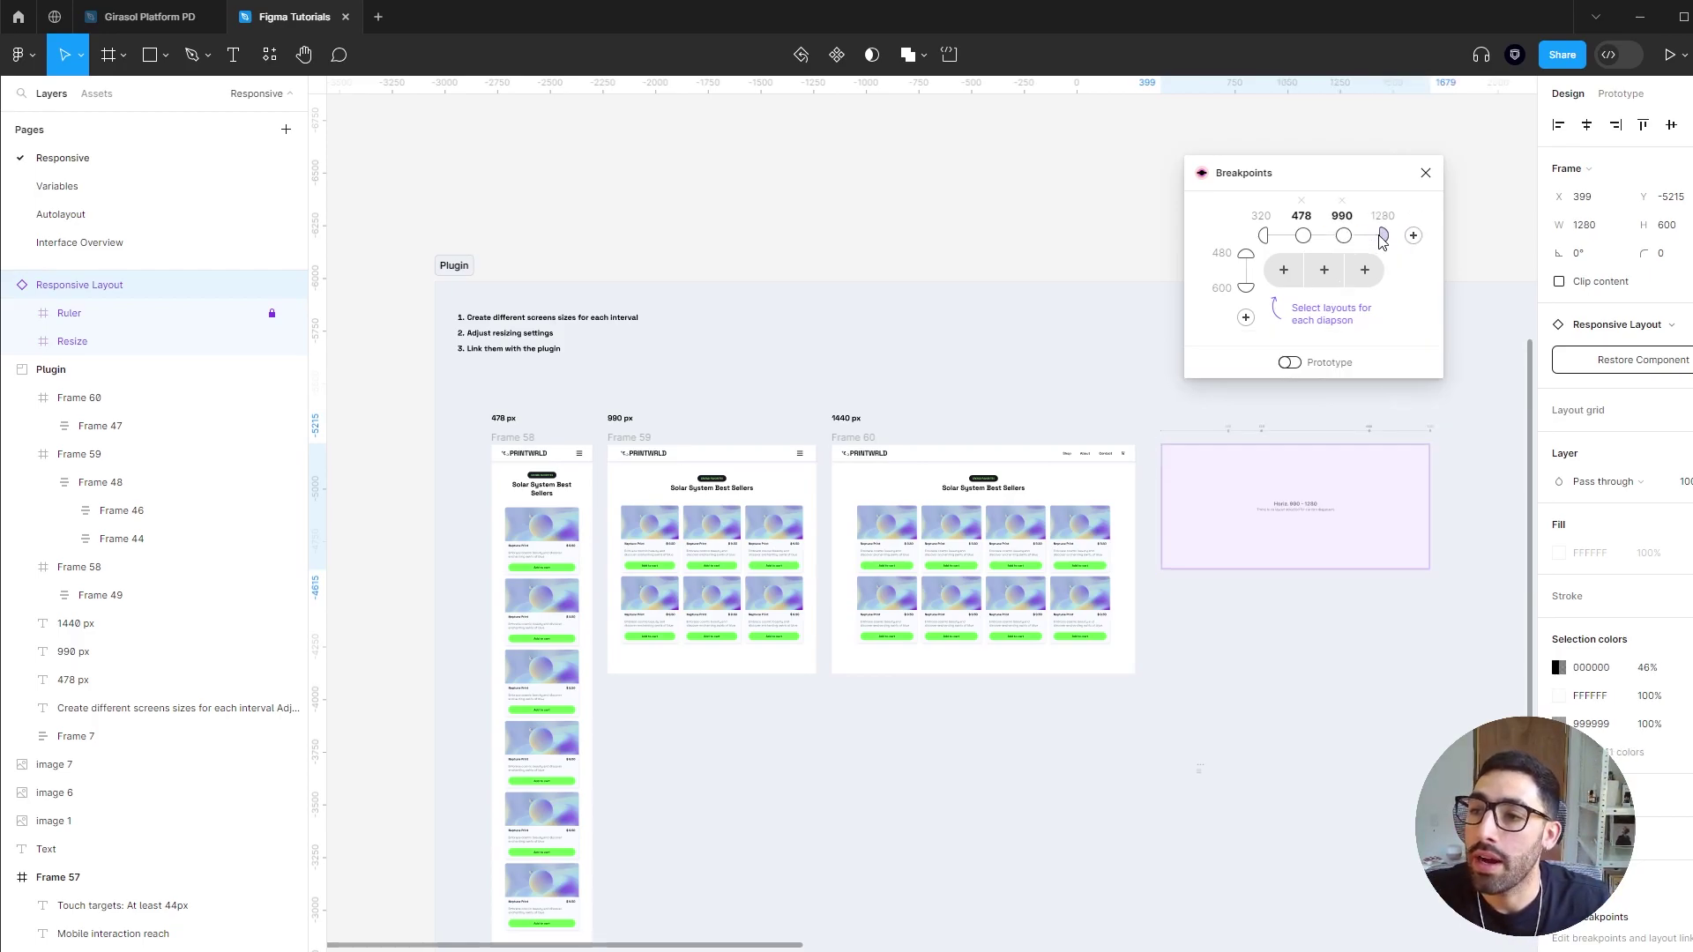
click(1383, 218)
text(1440)
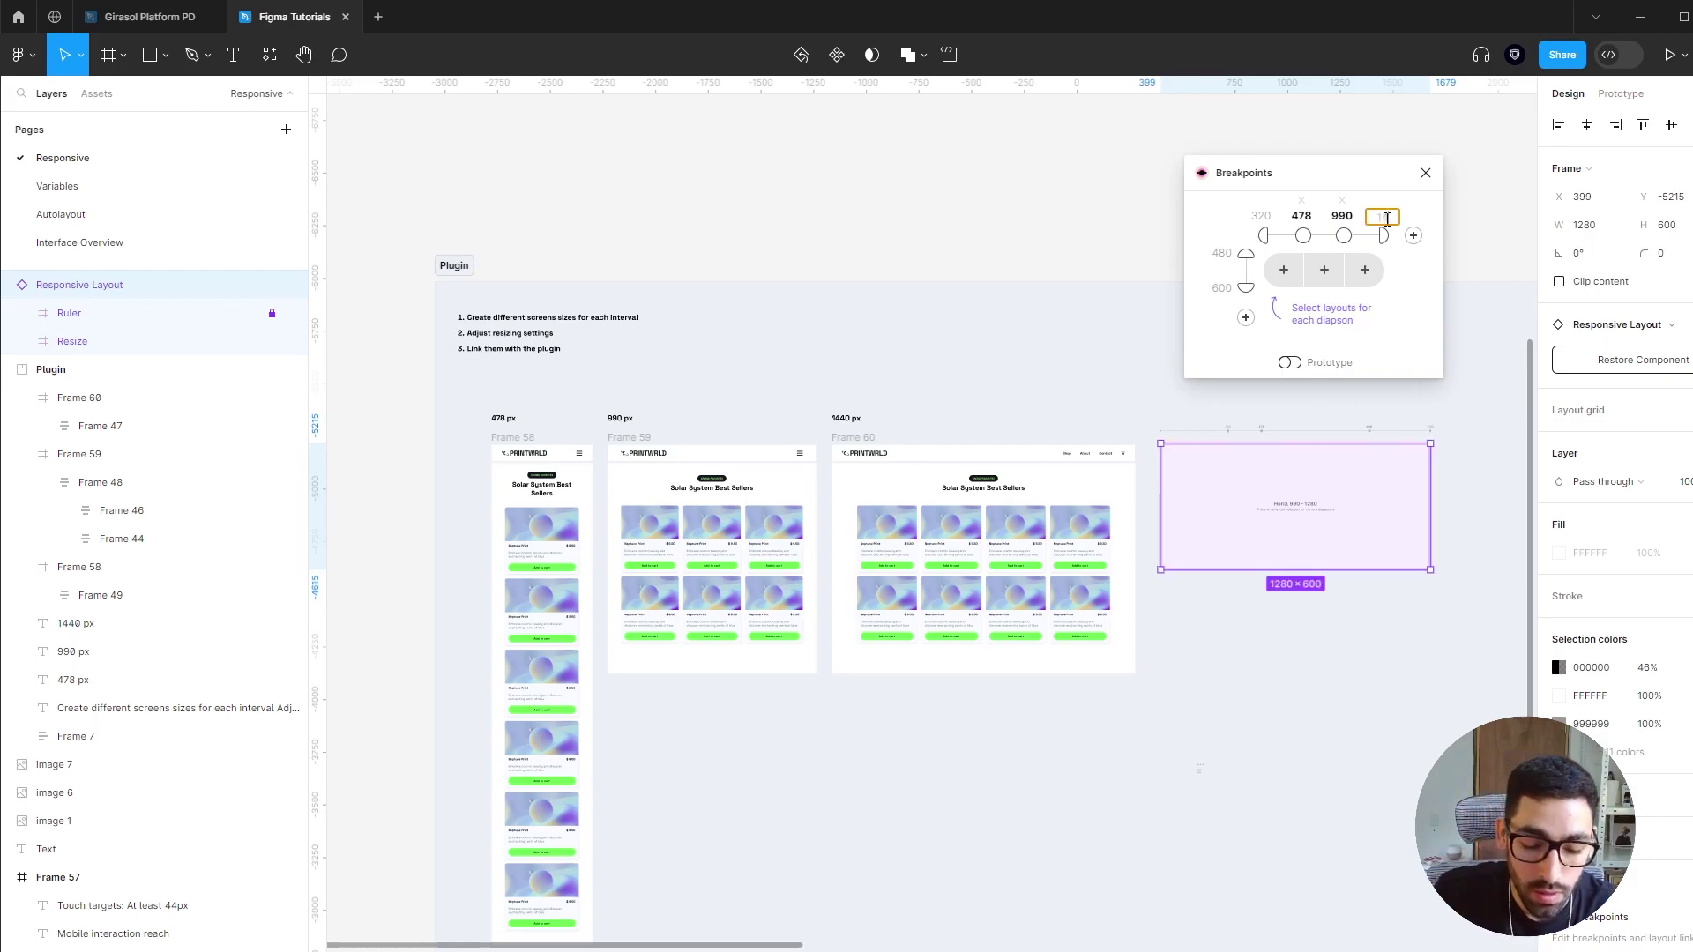
click(1422, 300)
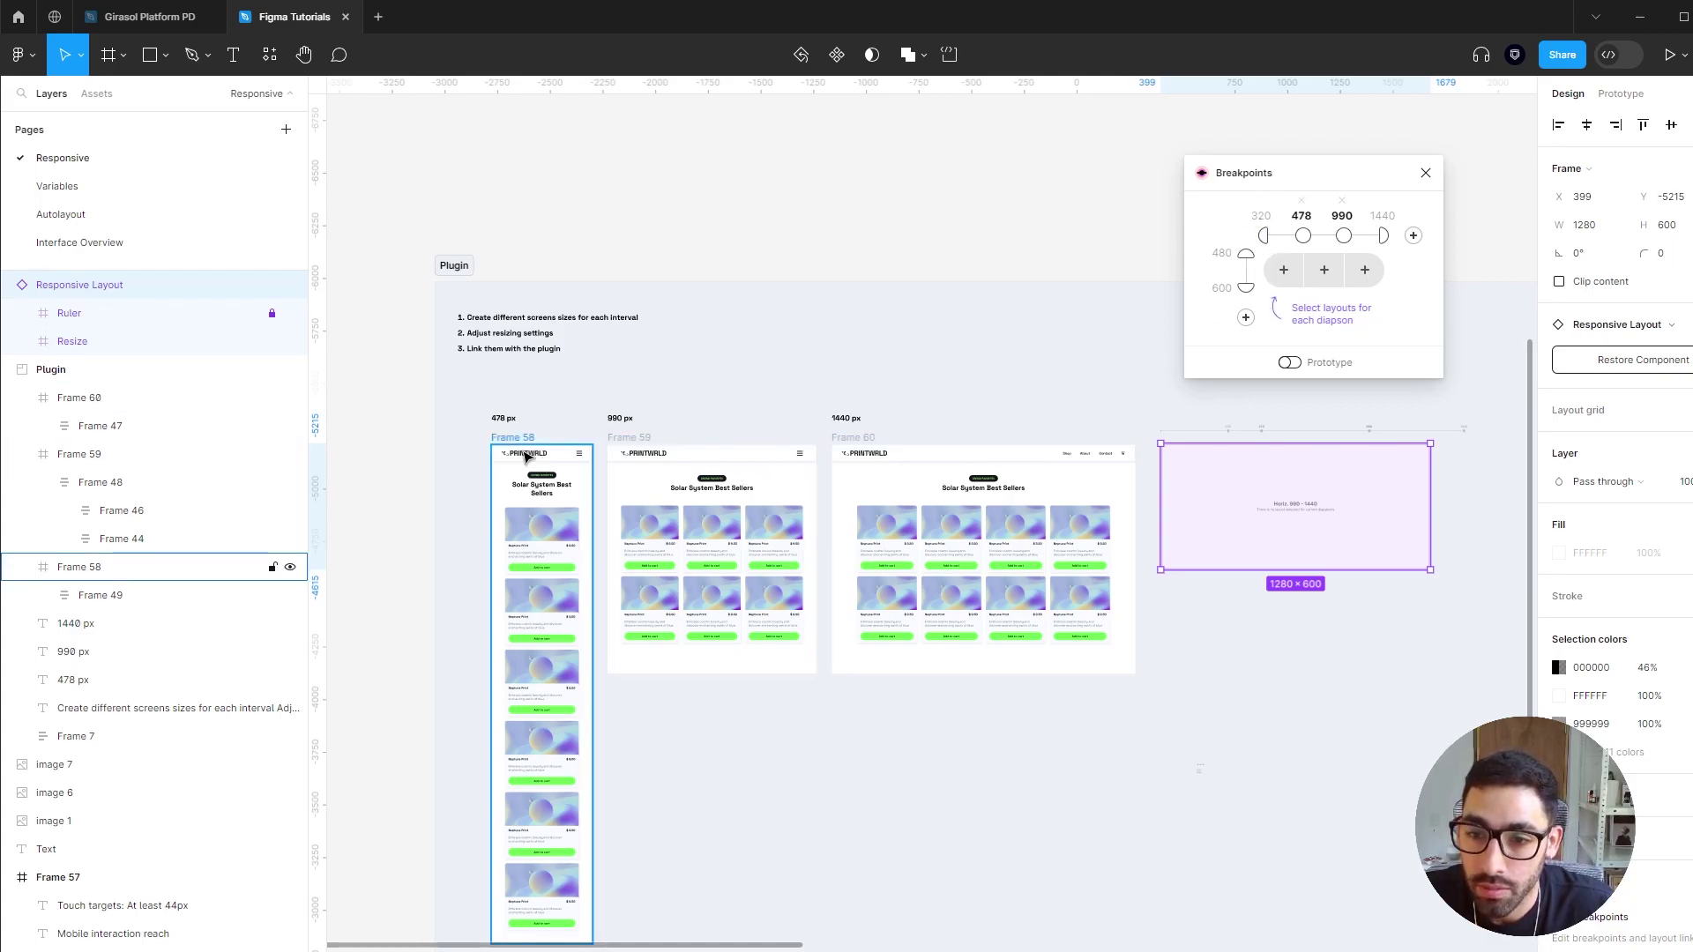
Step: Assign Frames 58, 59 and 60 to the 320–477, 478–989 and 990–1440 ranges
click(1284, 270)
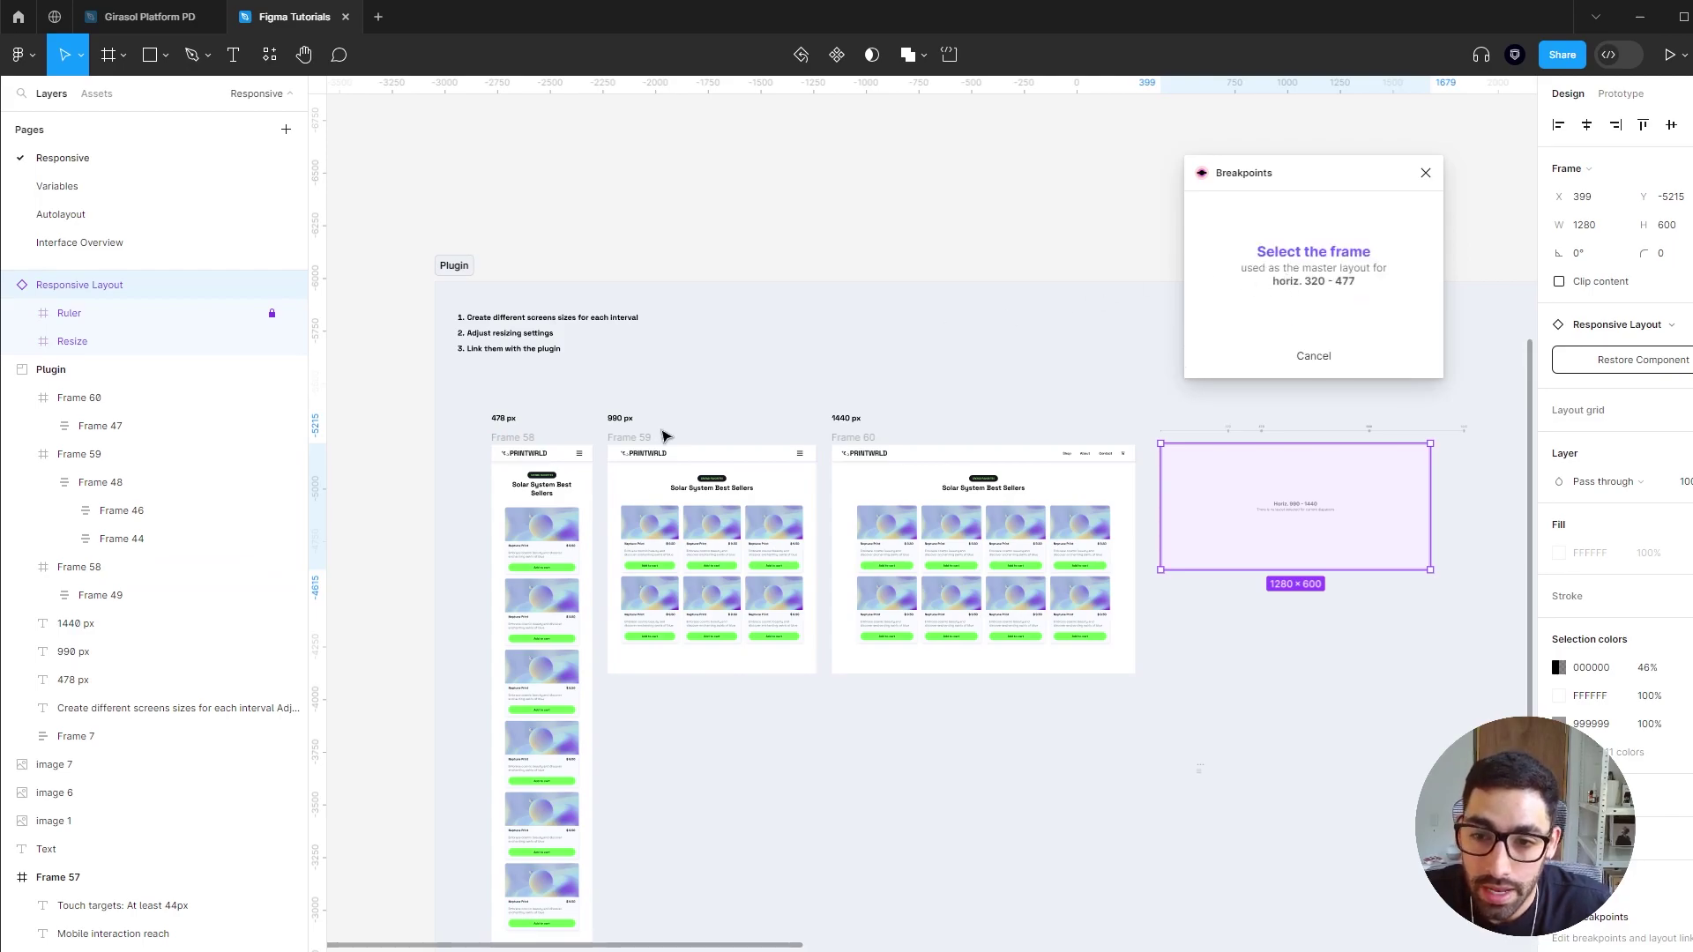
click(531, 443)
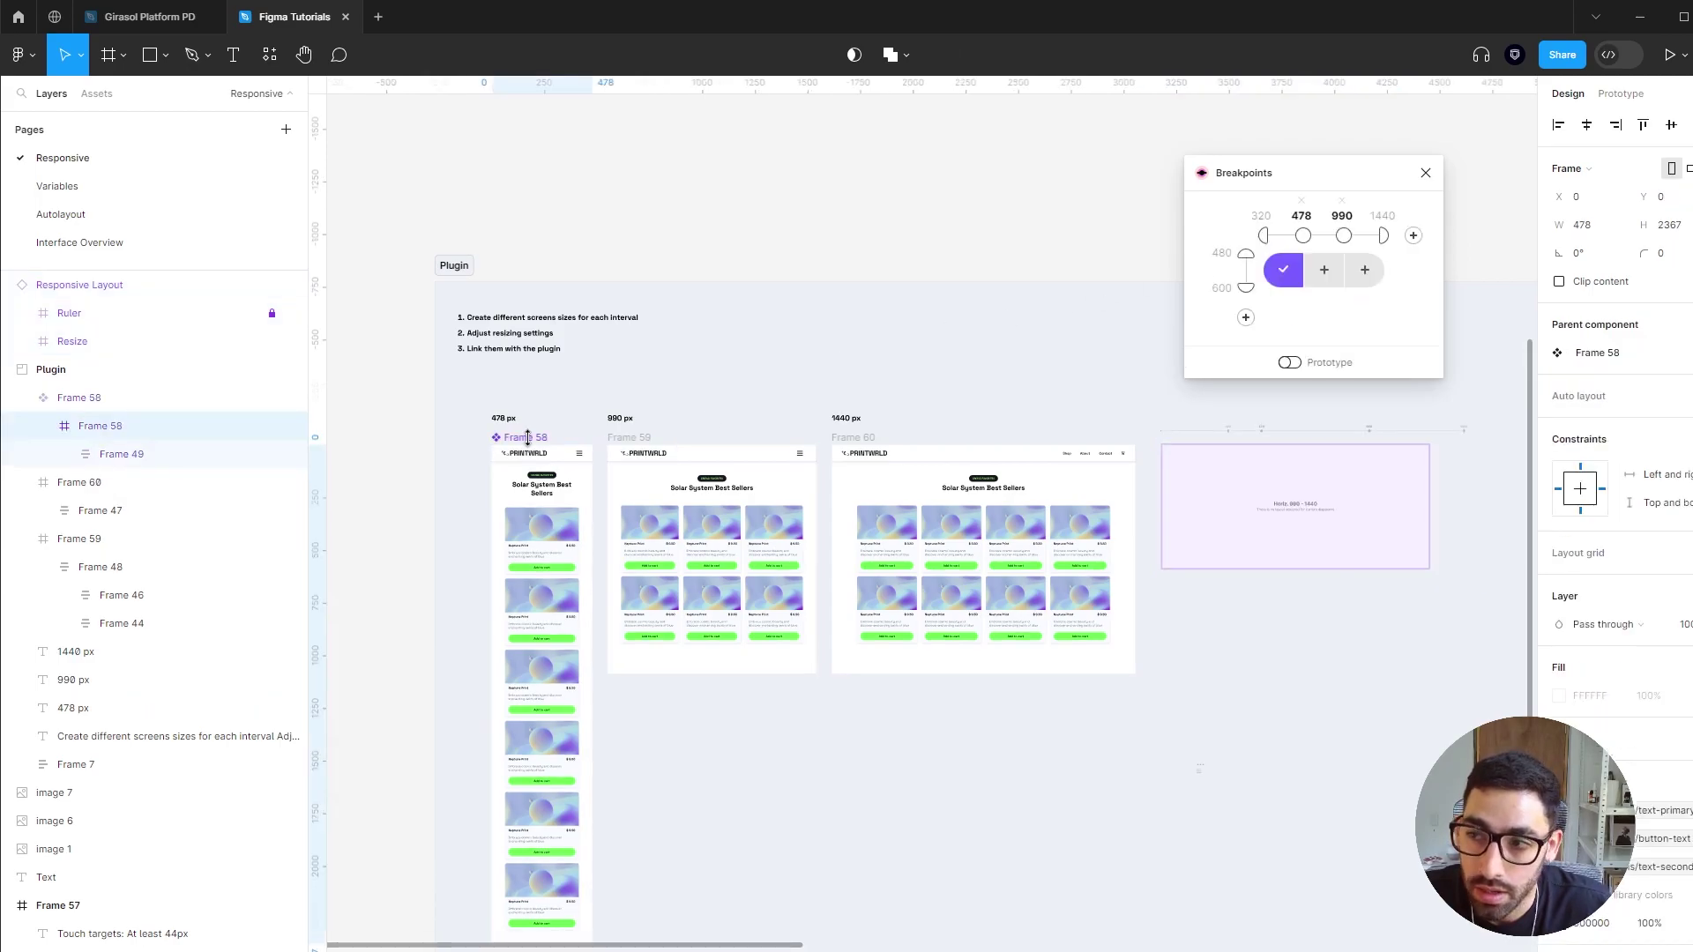
click(1326, 272)
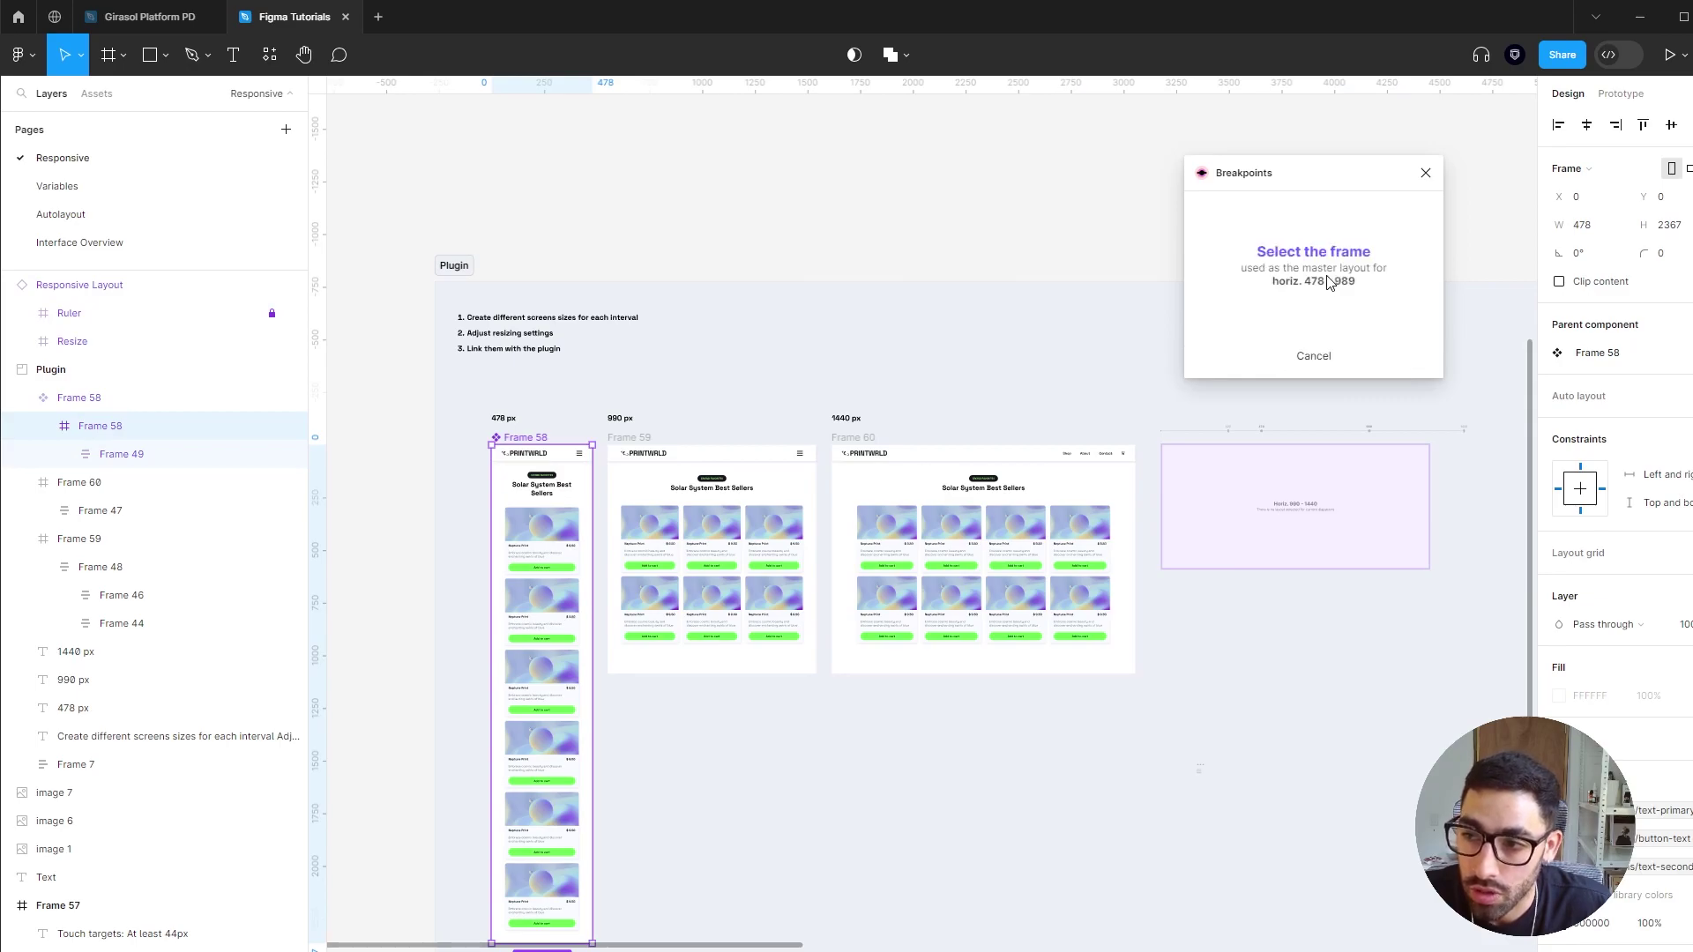
click(649, 436)
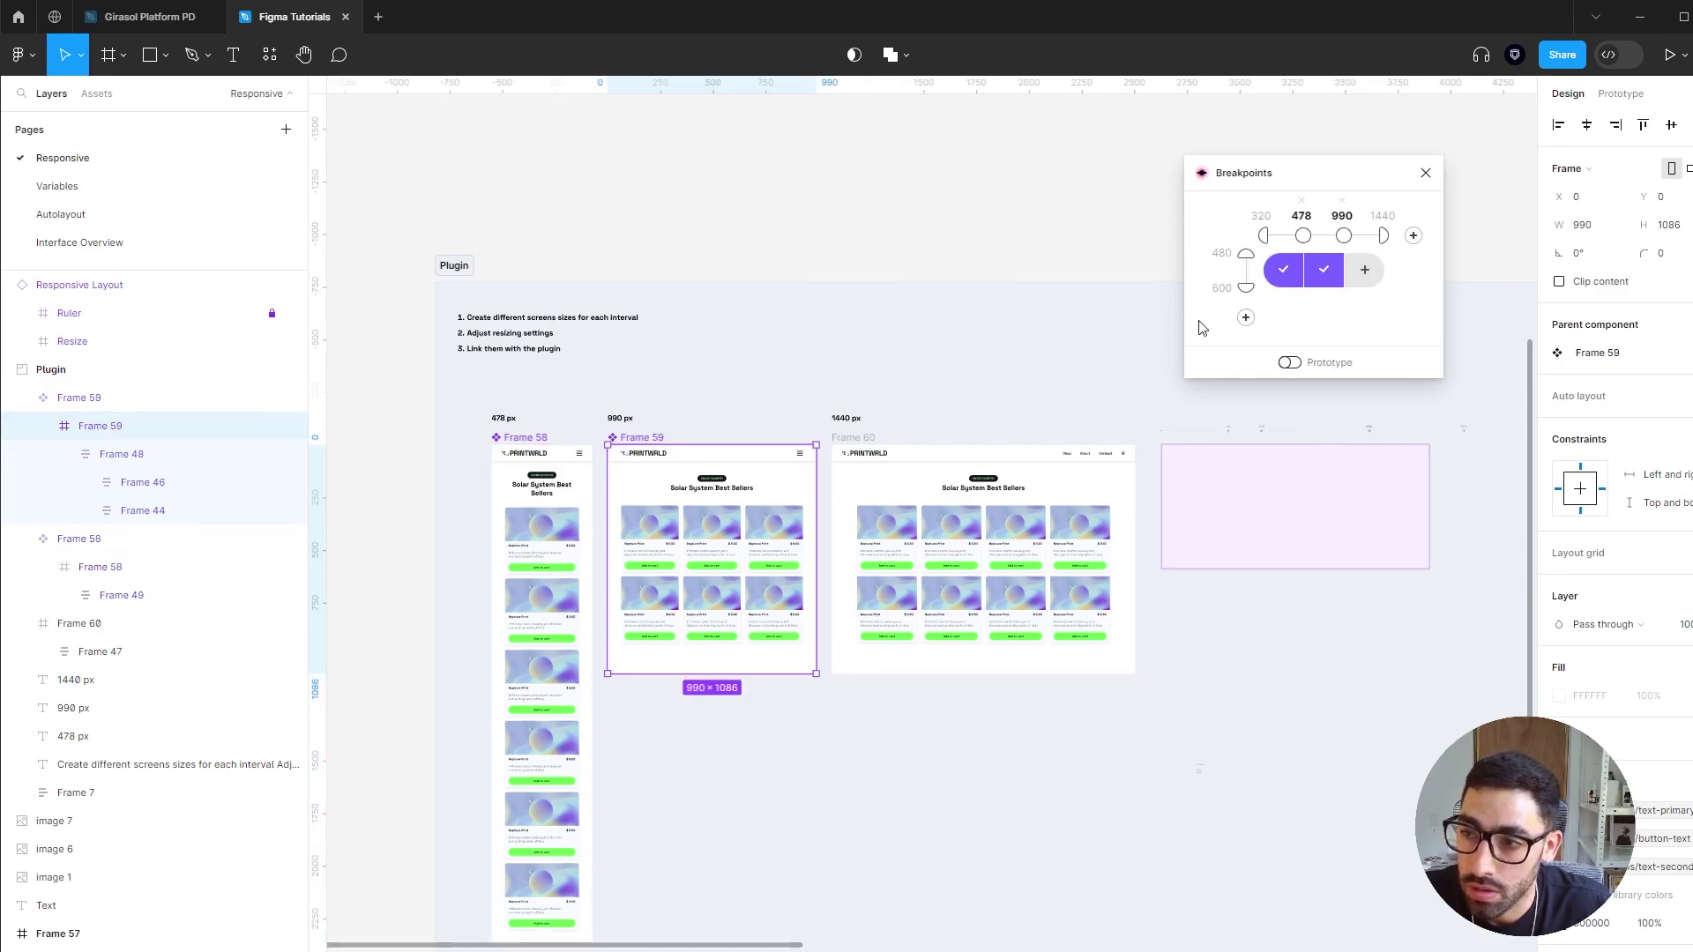
click(1368, 277)
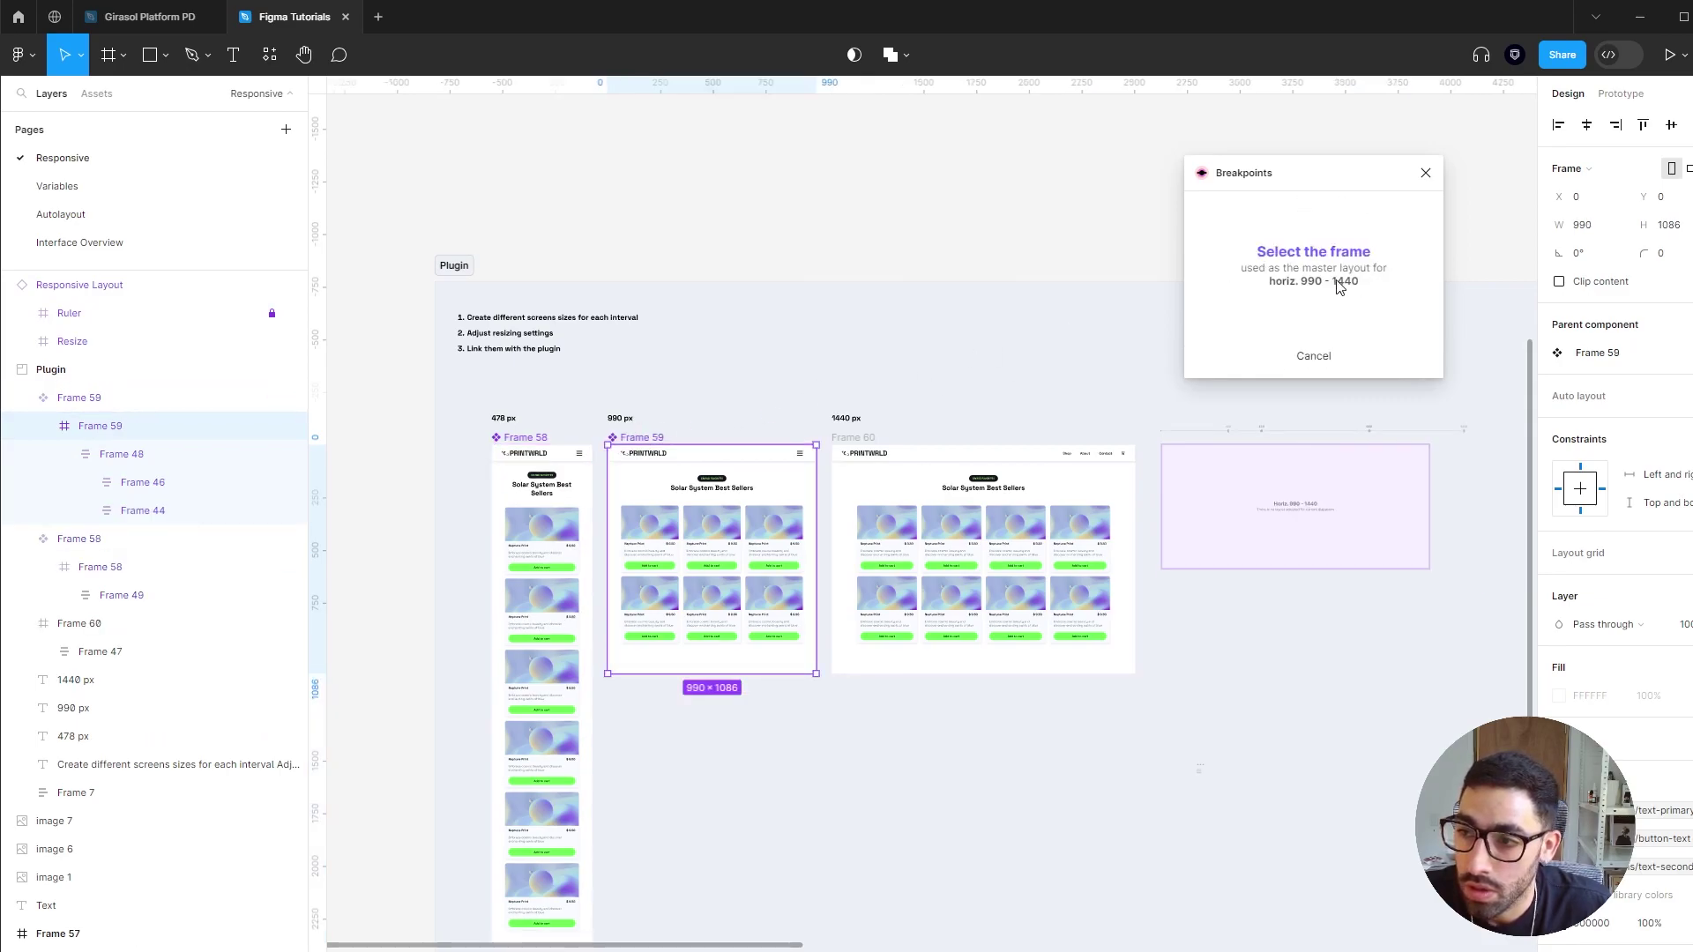
click(852, 438)
click(983, 205)
drag(984, 205, 696, 211)
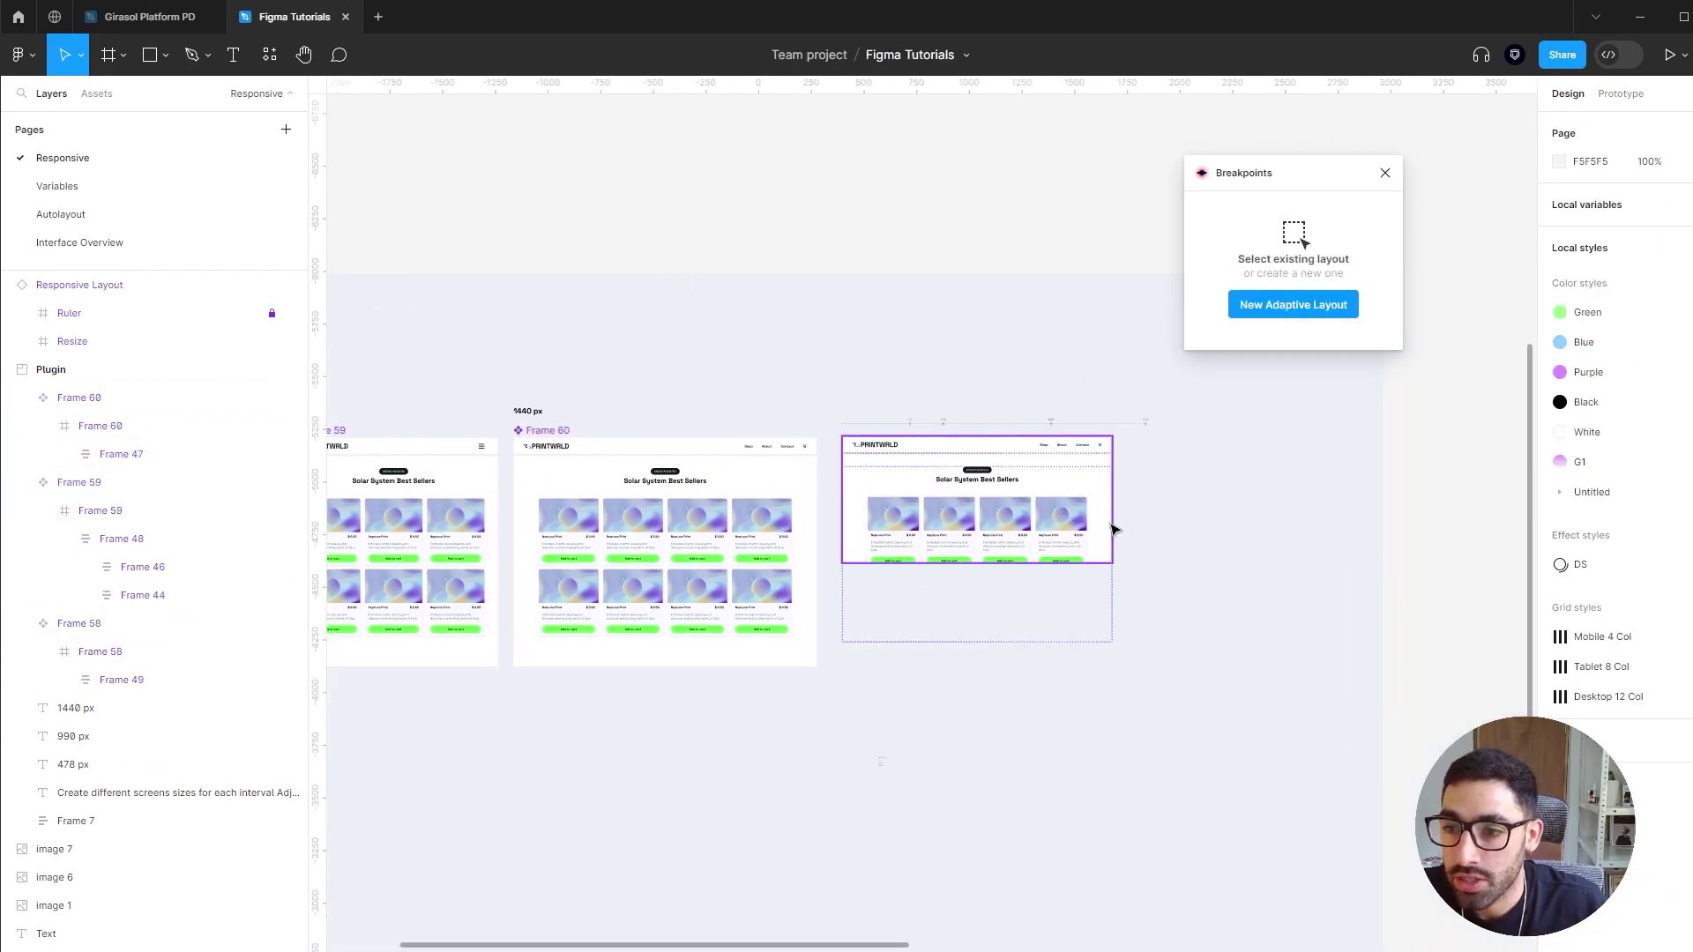
Step: Make the Responsive Layout frame taller so it fits two card rows
scroll(1107, 529, up, 5)
click(1096, 481)
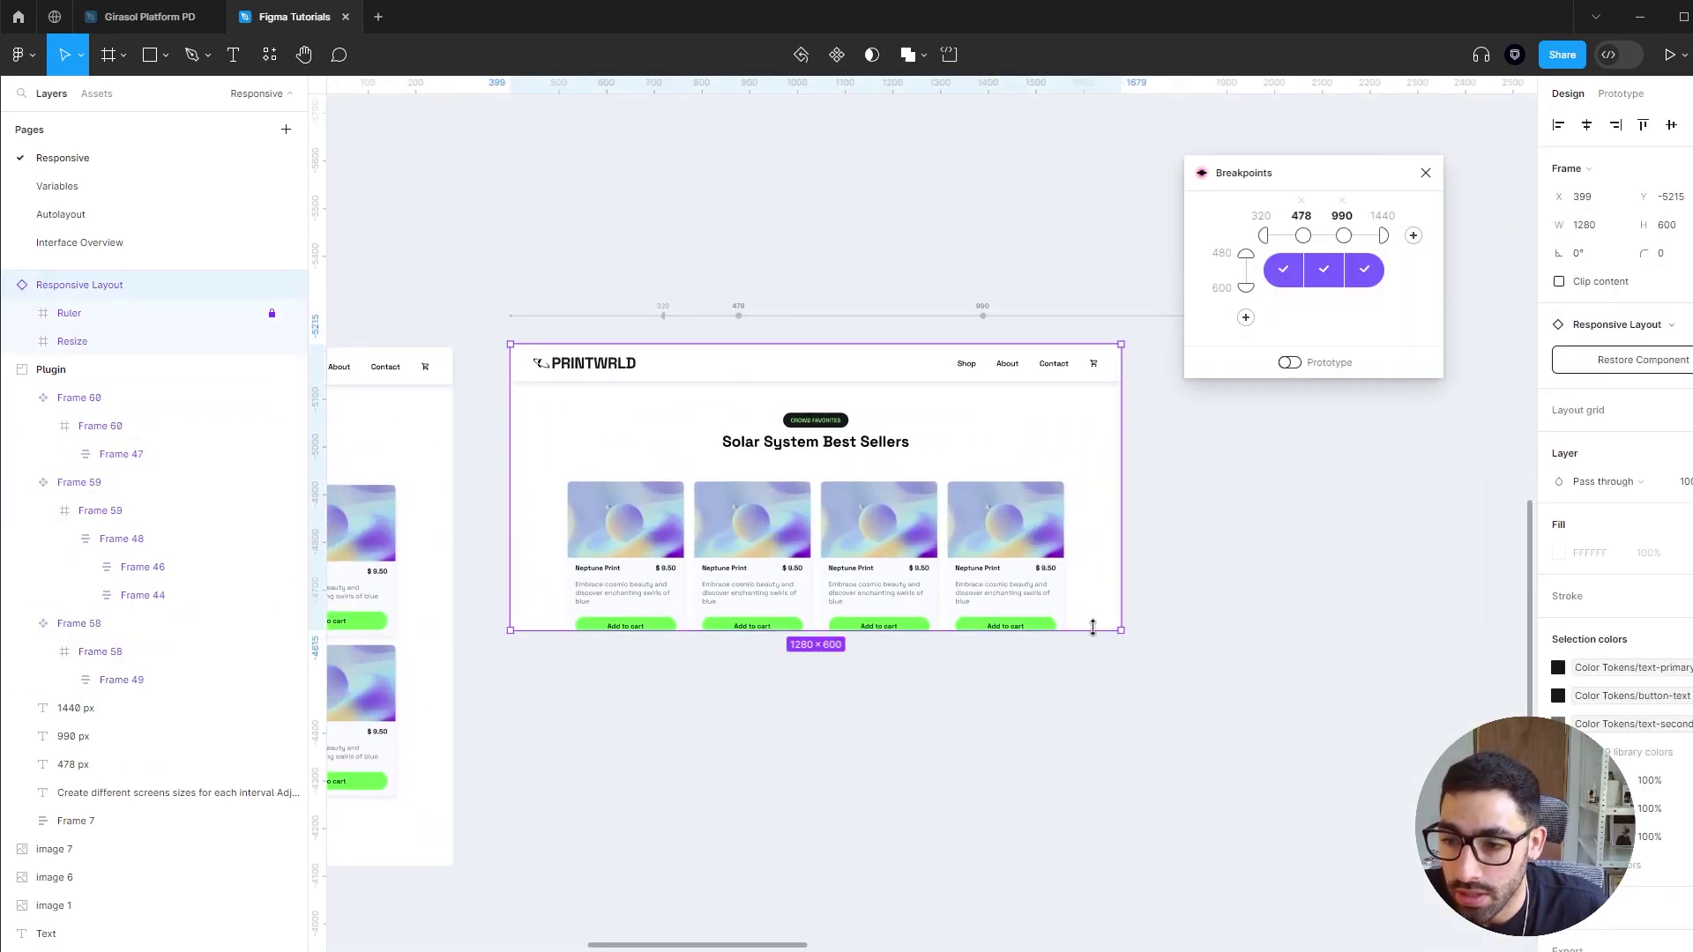
drag(1098, 629, 1104, 846)
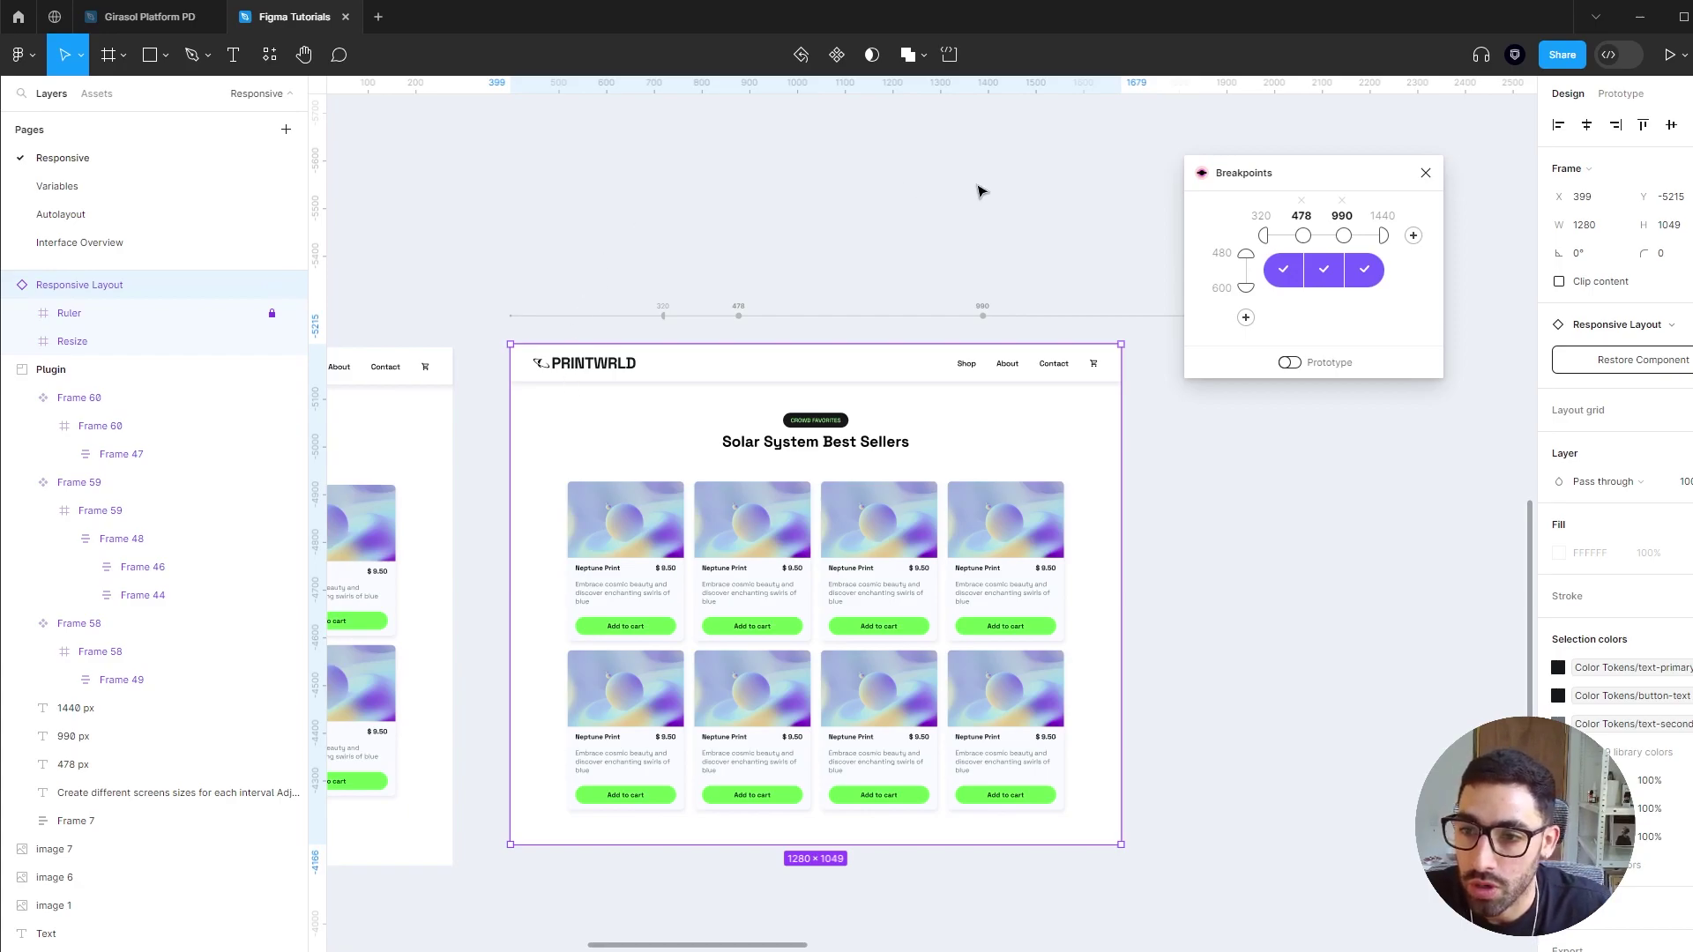
click(937, 226)
Step: Narrow the Responsive Layout frame to 460 px so it switches to the mobile layout
scroll(544, 423, up, 2)
scroll(450, 468, up, 1)
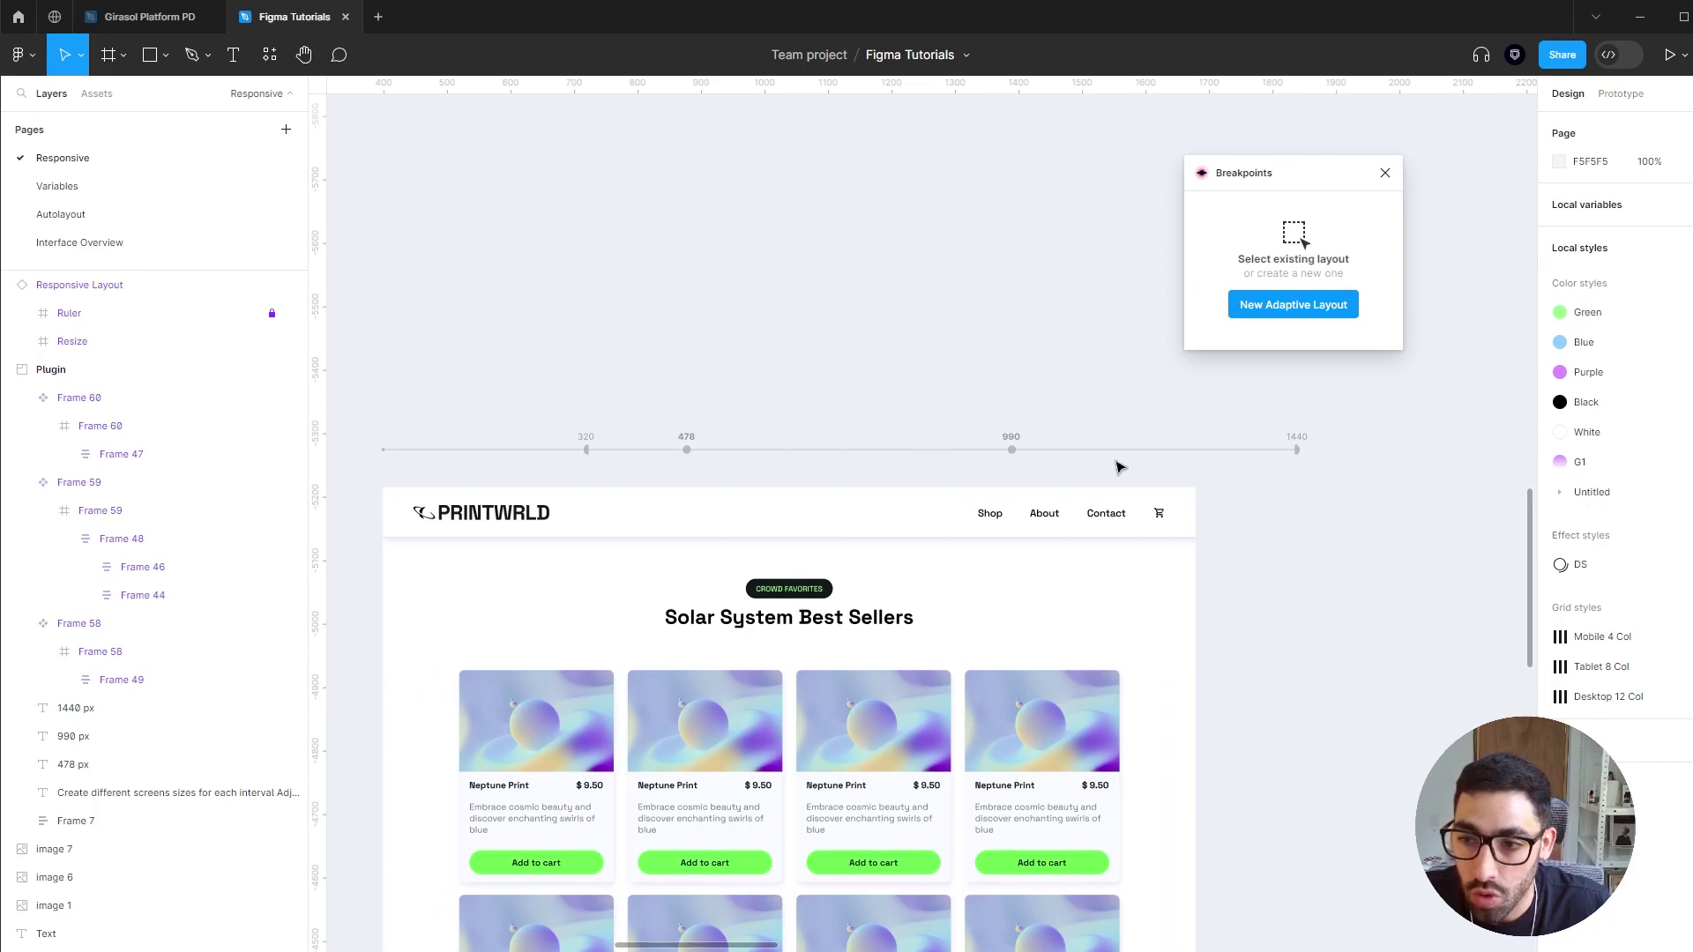
click(1190, 502)
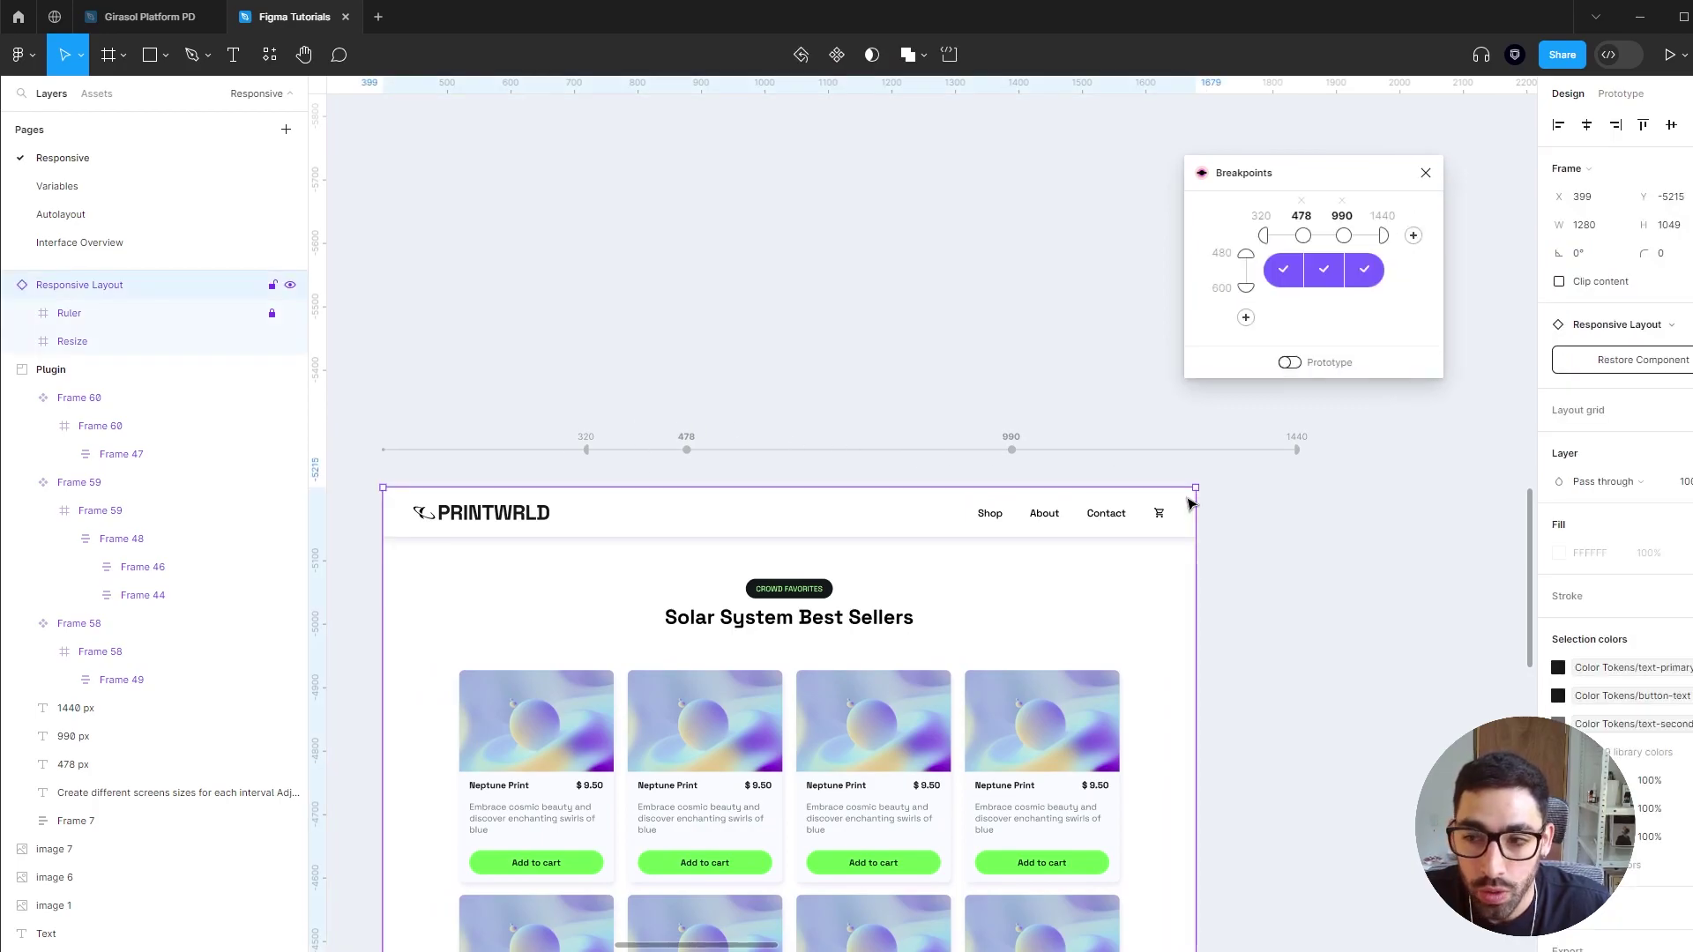
scroll(1251, 521, down, 2)
drag(1190, 503, 1134, 431)
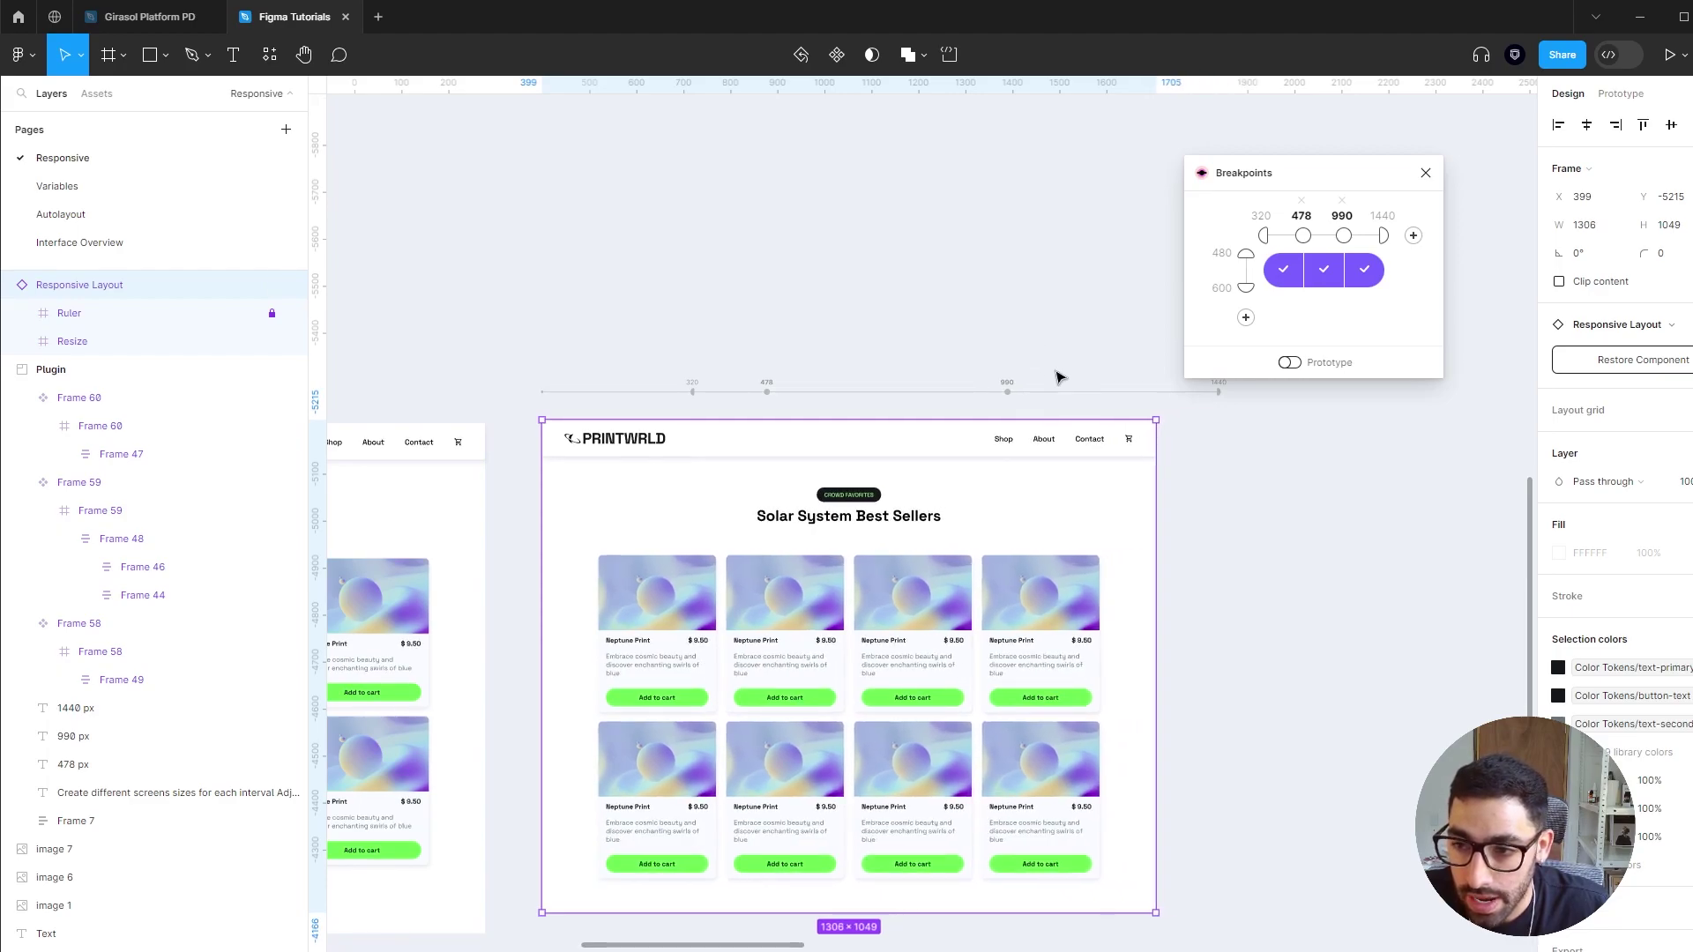
scroll(1229, 410, up, 1)
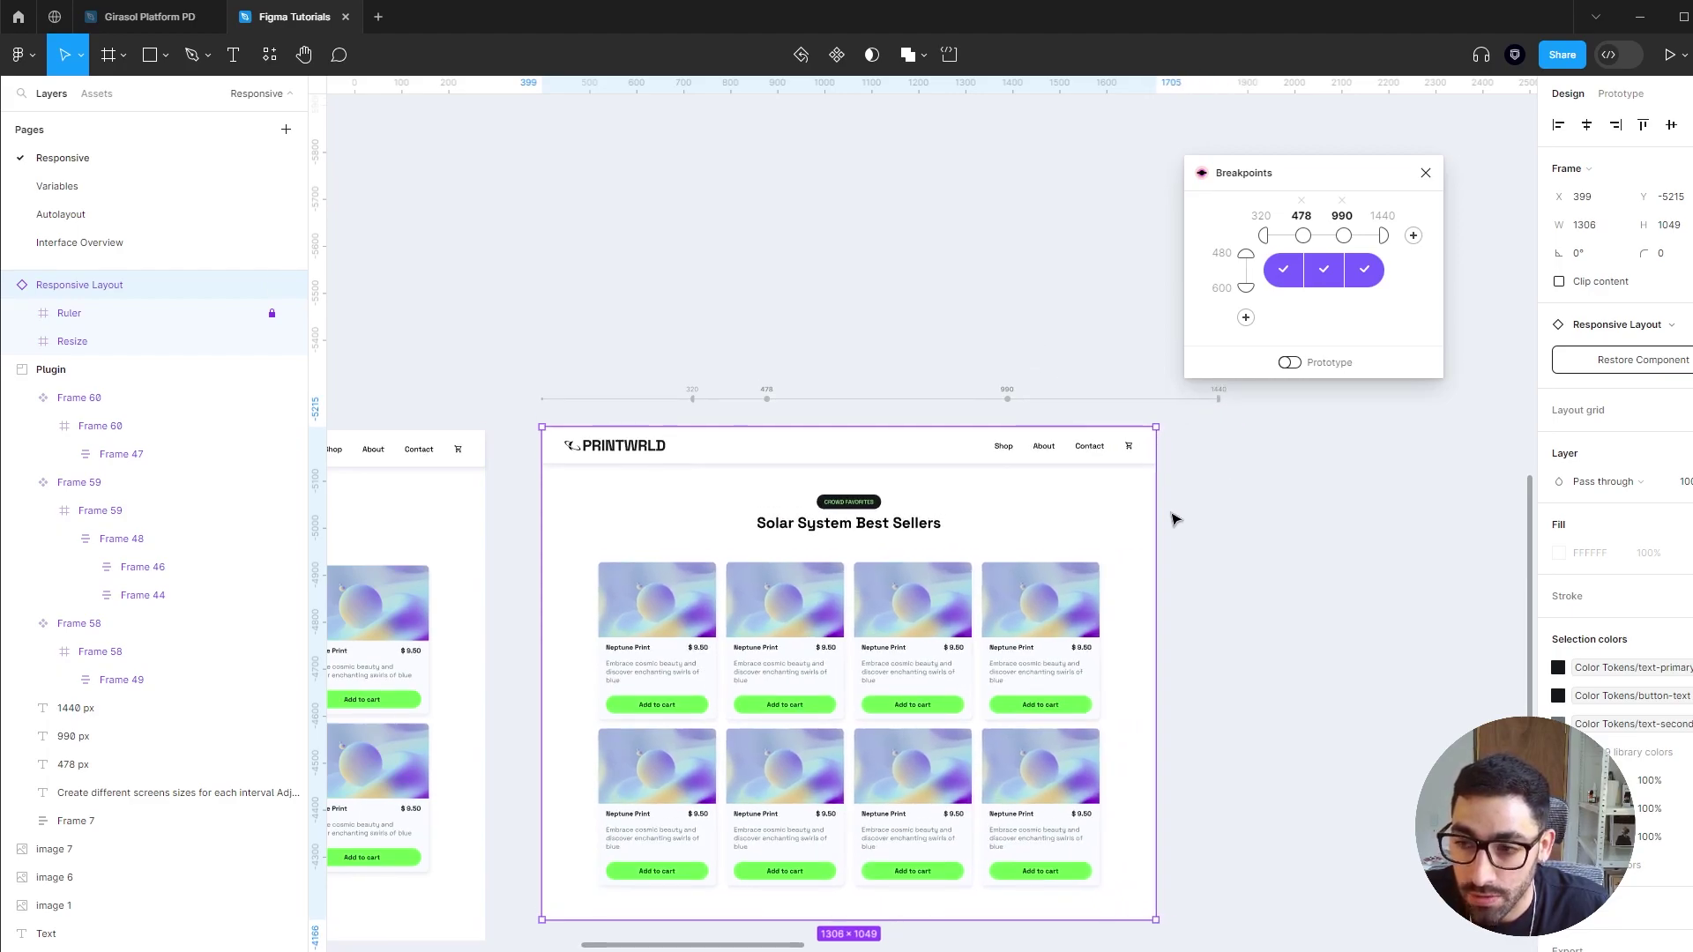
drag(1149, 498, 758, 483)
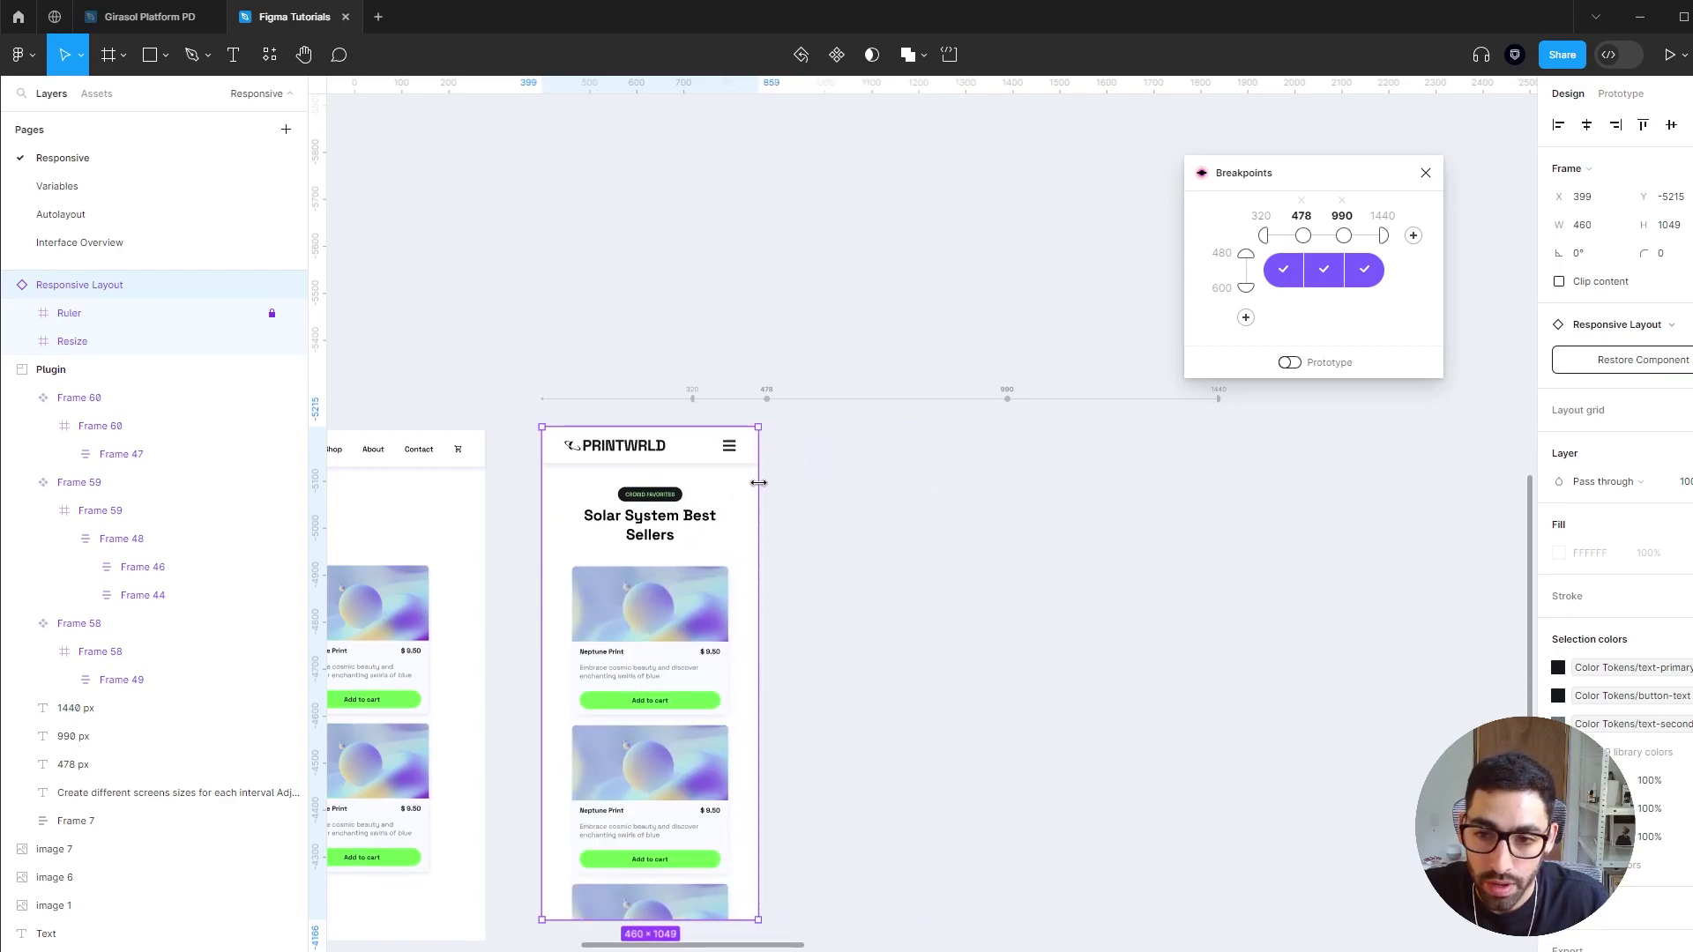